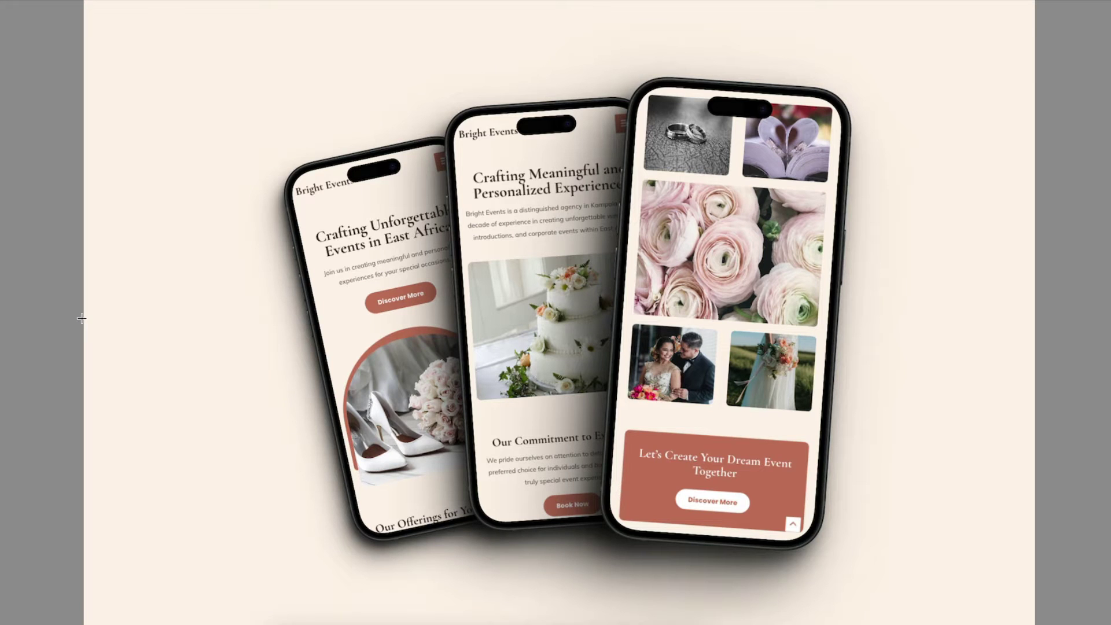
Step through the example phone mockups, then return to the Bright Events homepage
key(Right)
key(Right)
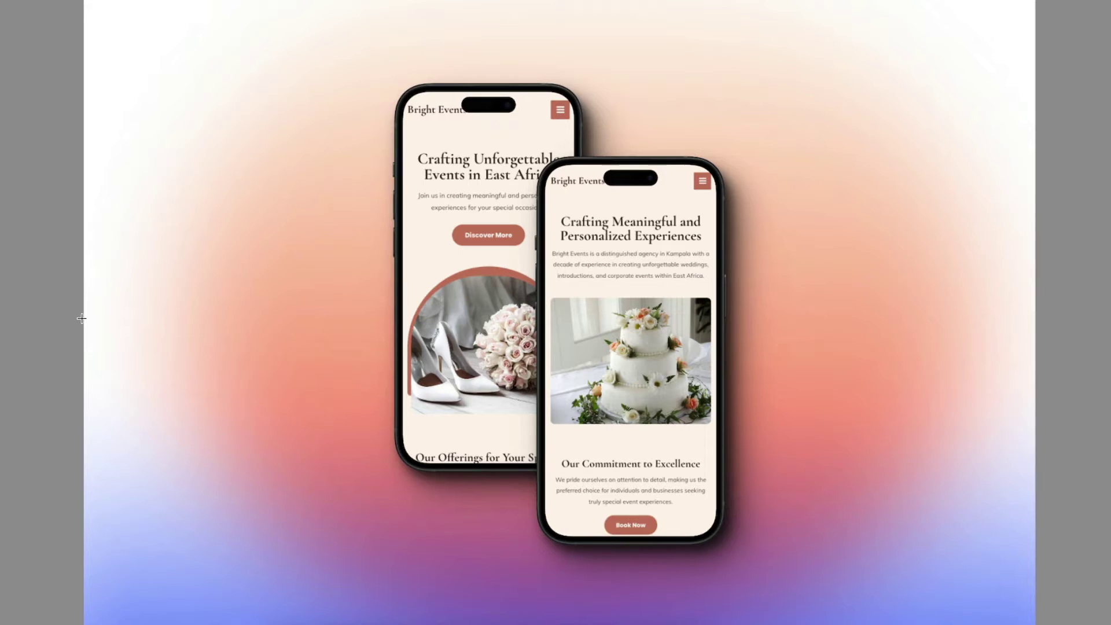
click(88, 311)
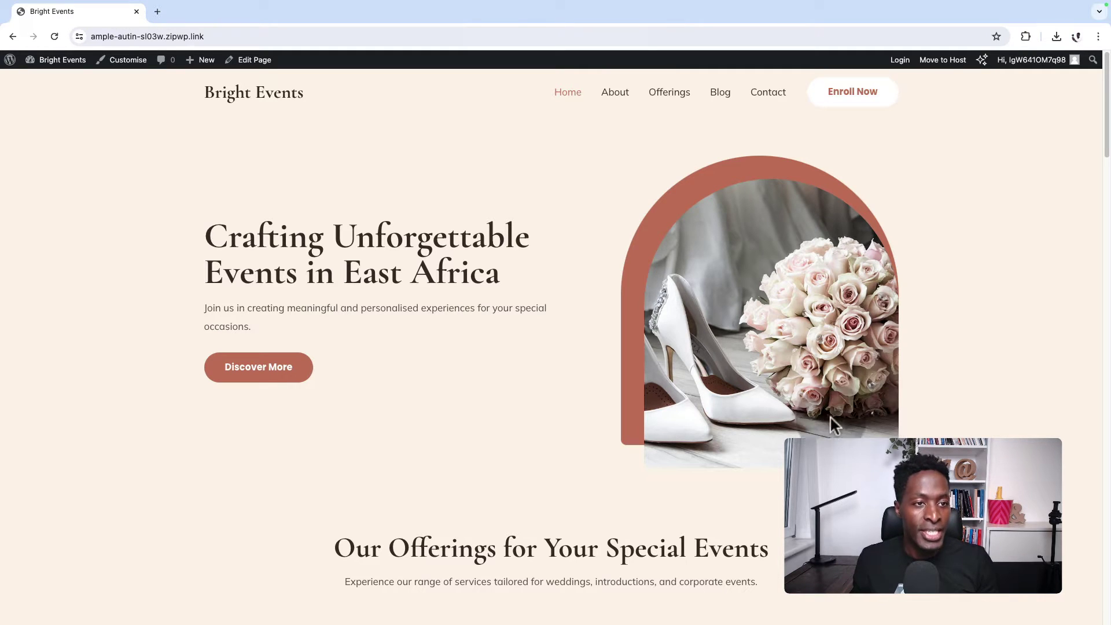
Load shots.so in a new Chrome tab
click(157, 11)
text(sh)
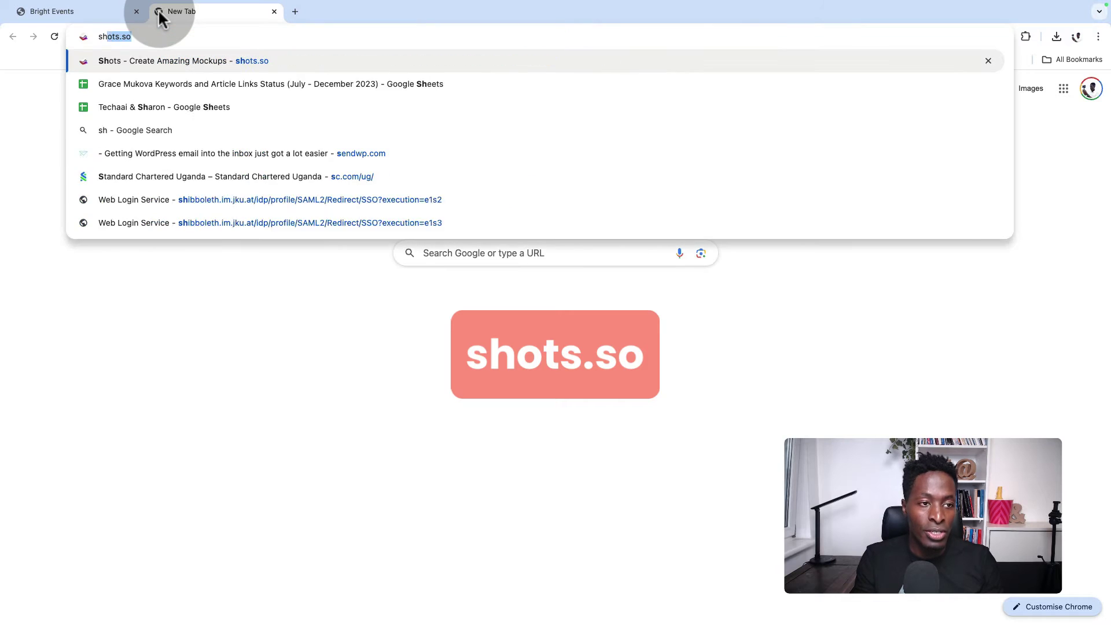
text(ots.)
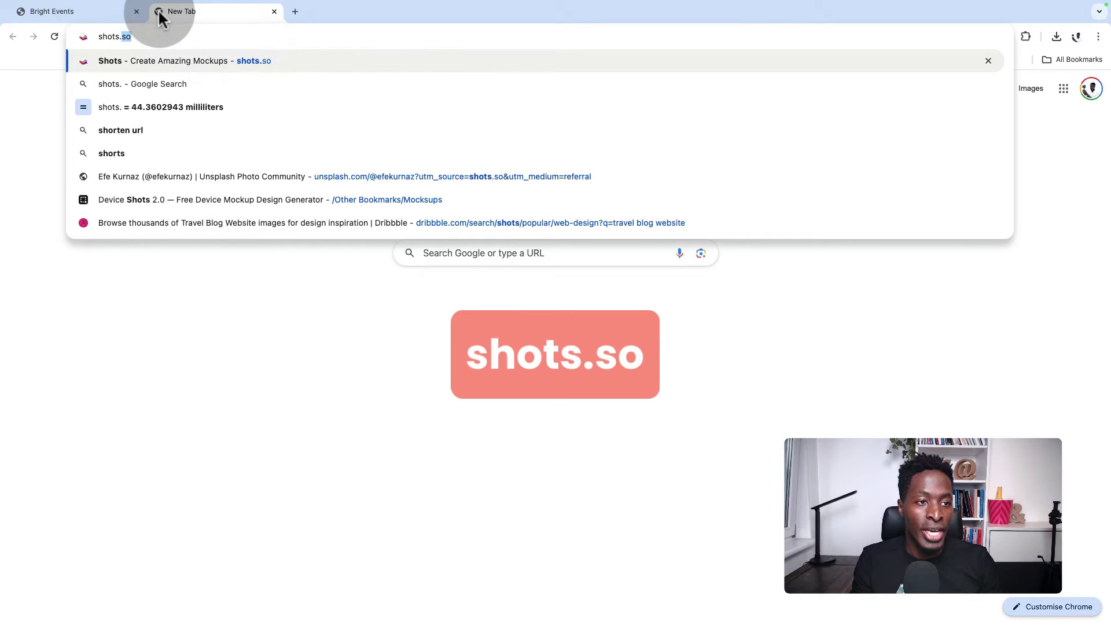
text(so)
key(Return)
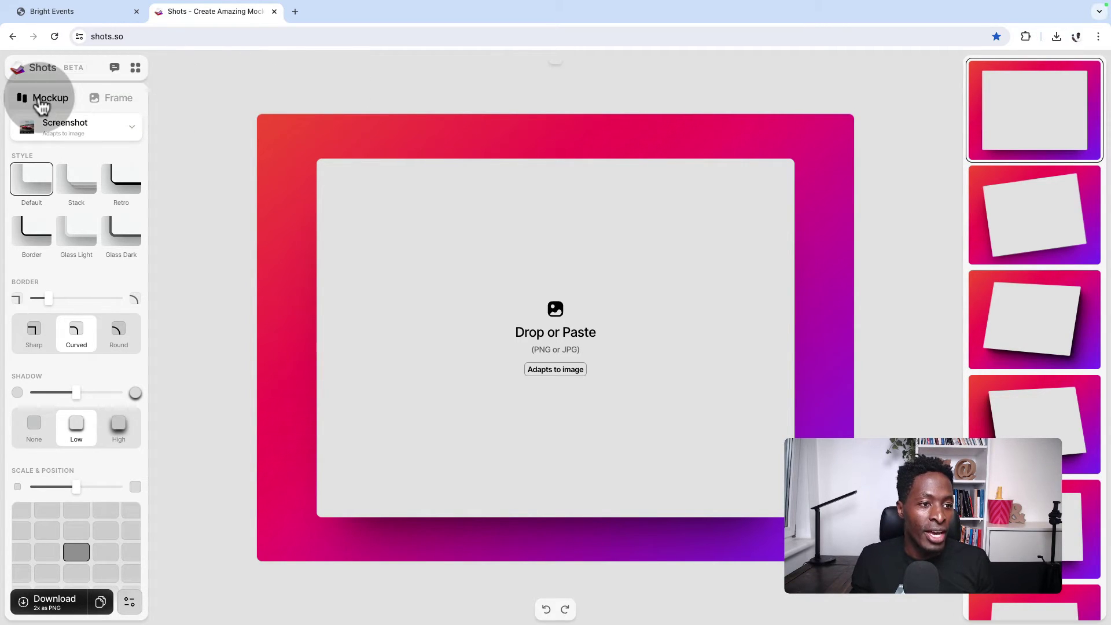
Open the device list and browse the Phone mockups
click(64, 126)
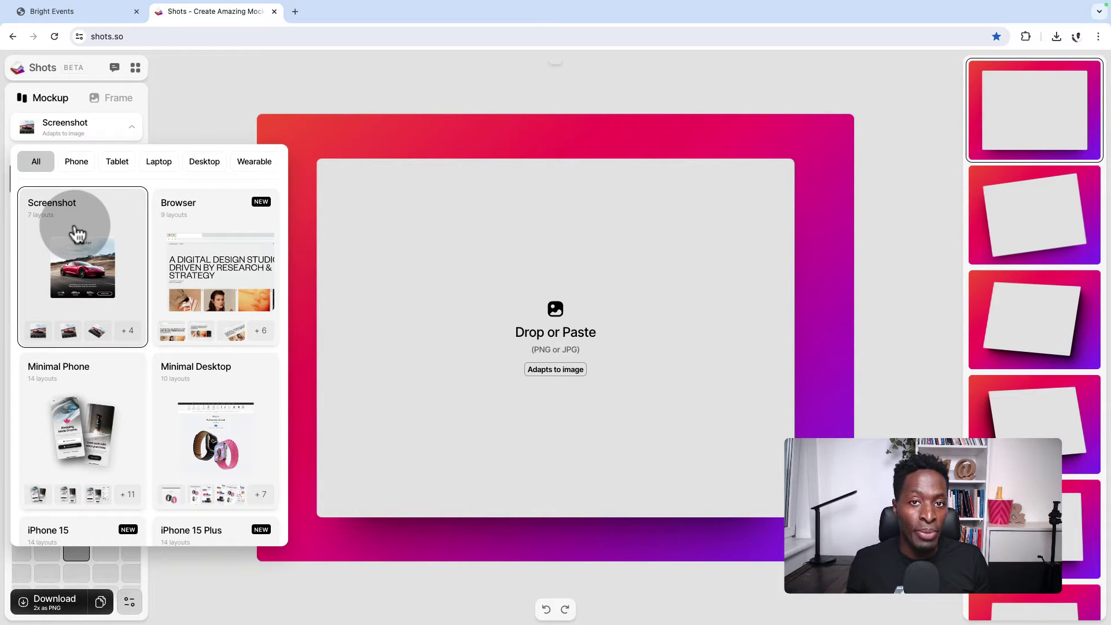
click(74, 163)
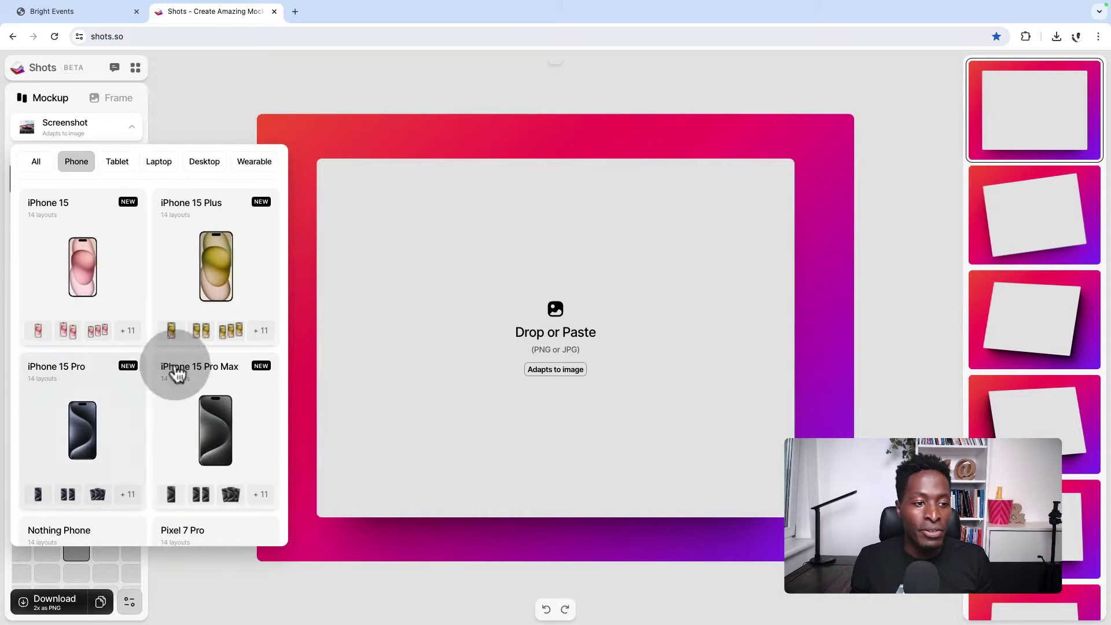
scroll(180, 452, down, 4)
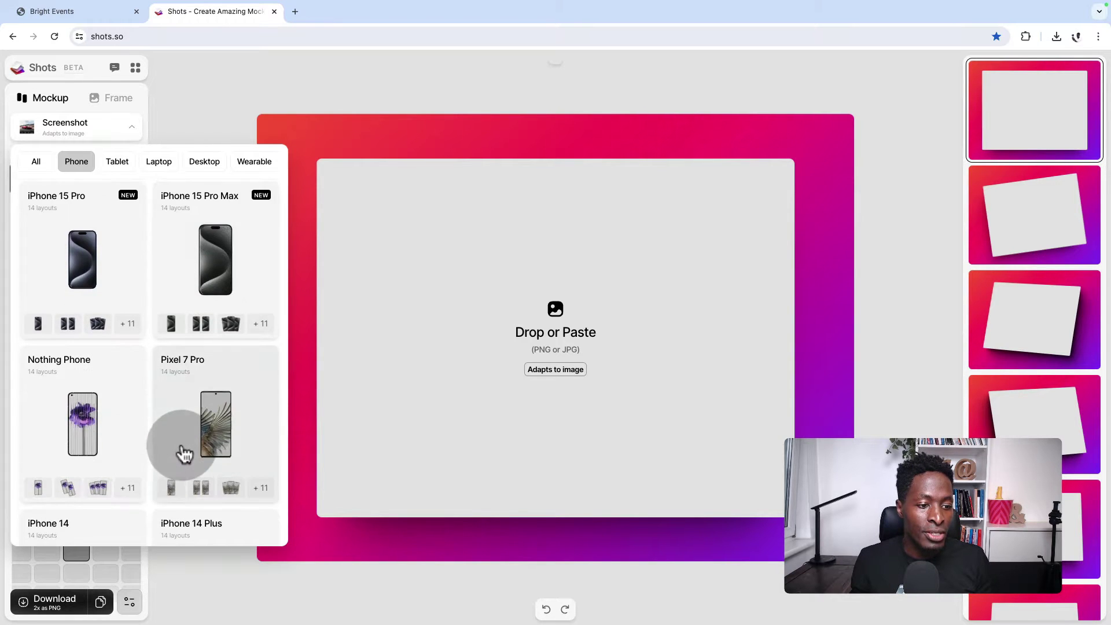
scroll(174, 358, down, 3)
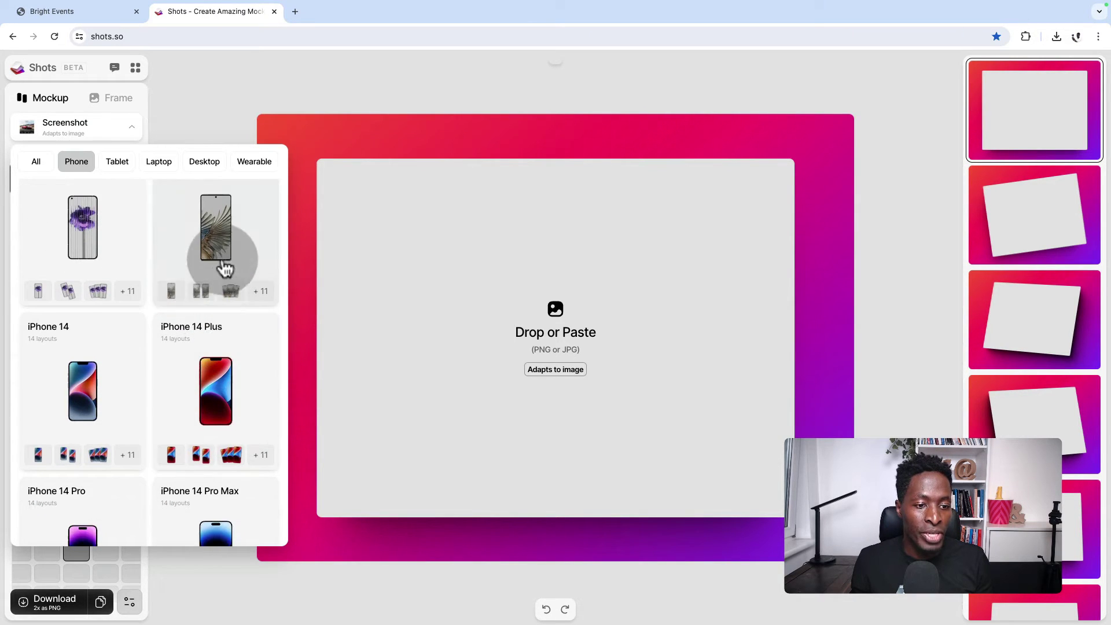
scroll(197, 375, down, 6)
scroll(168, 278, up, 12)
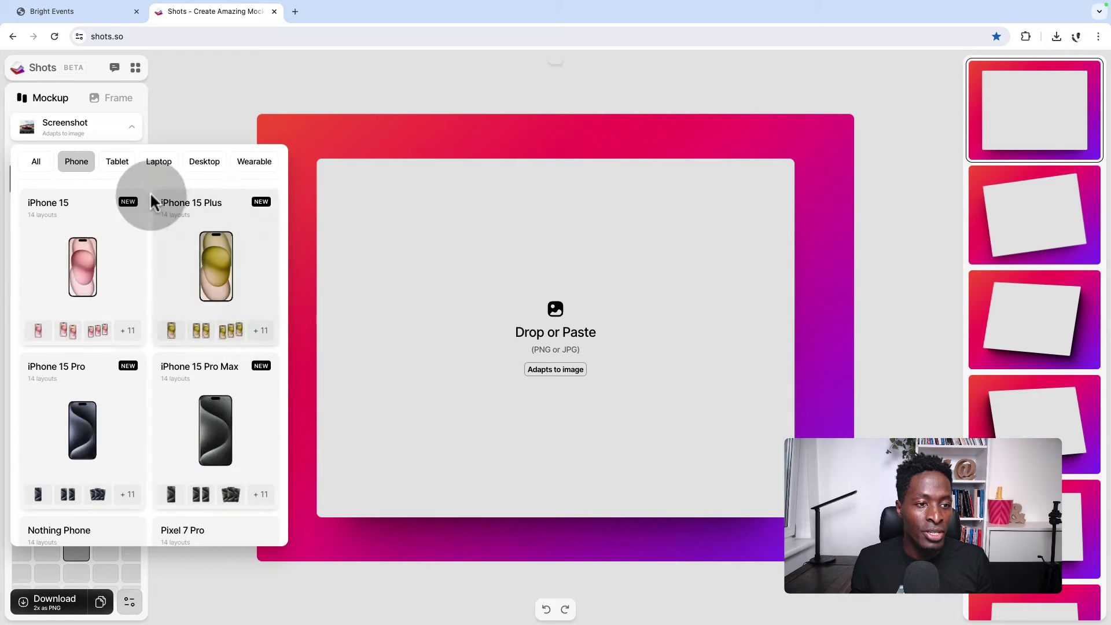
Browse the Tablet, Desktop and Wearable mockups, then choose iPhone 15 Pro Max
click(115, 165)
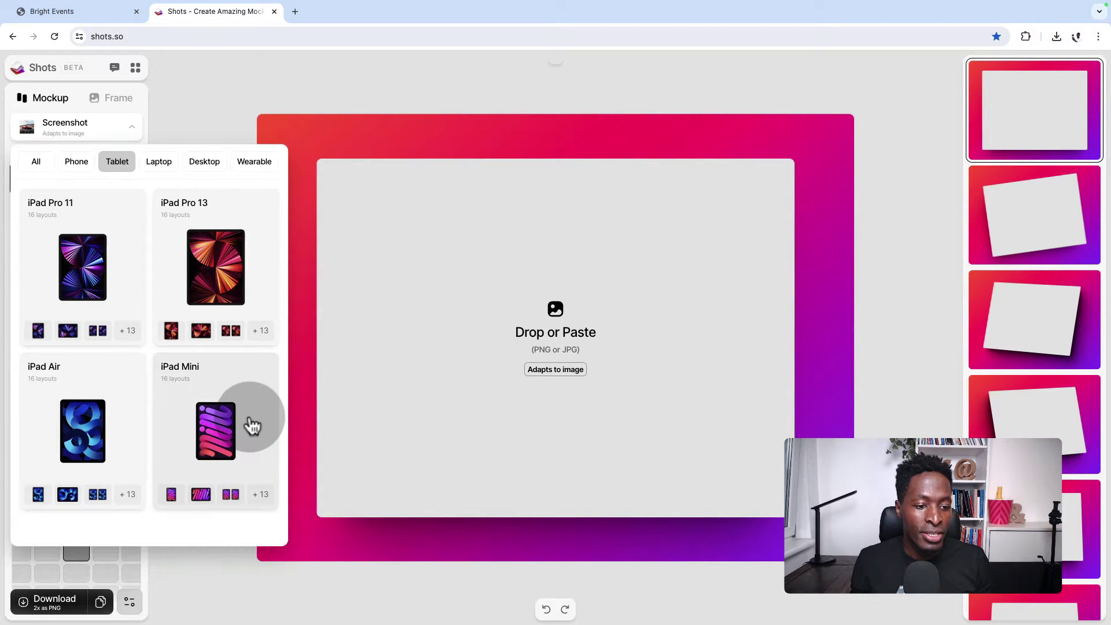
scroll(253, 426, right, 2)
scroll(193, 446, down, 3)
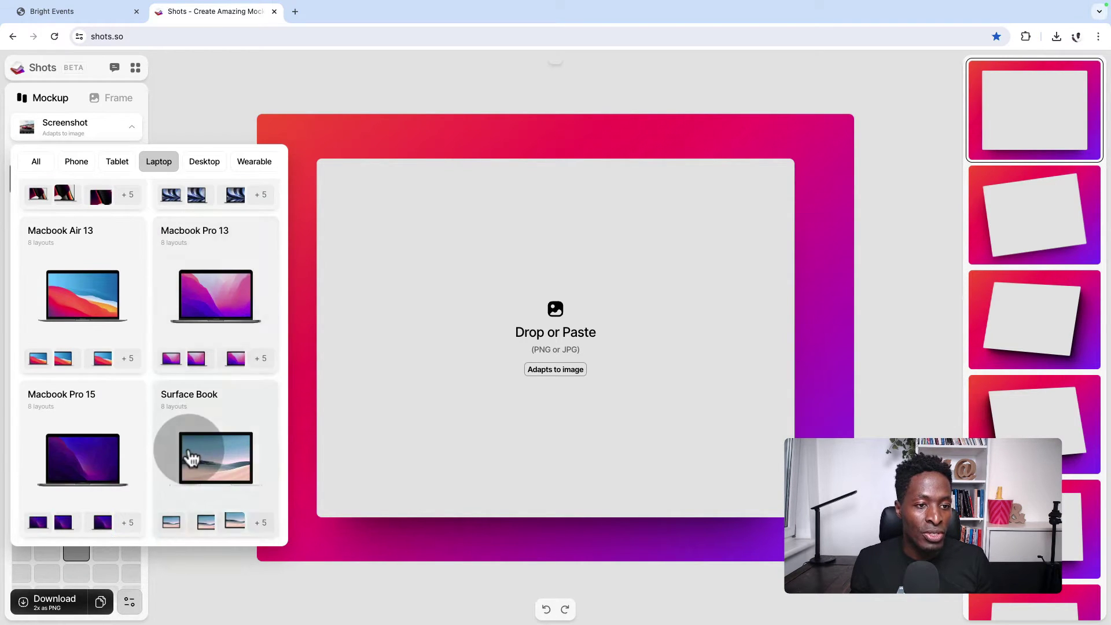
scroll(195, 219, up, 3)
click(202, 165)
scroll(213, 415, down, 3)
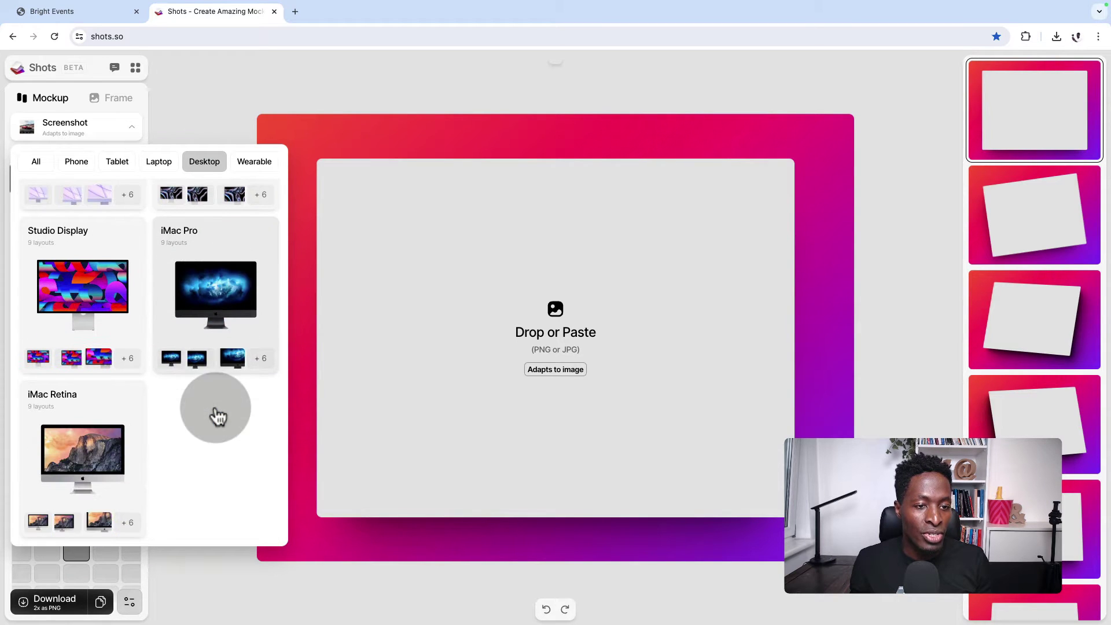
click(257, 168)
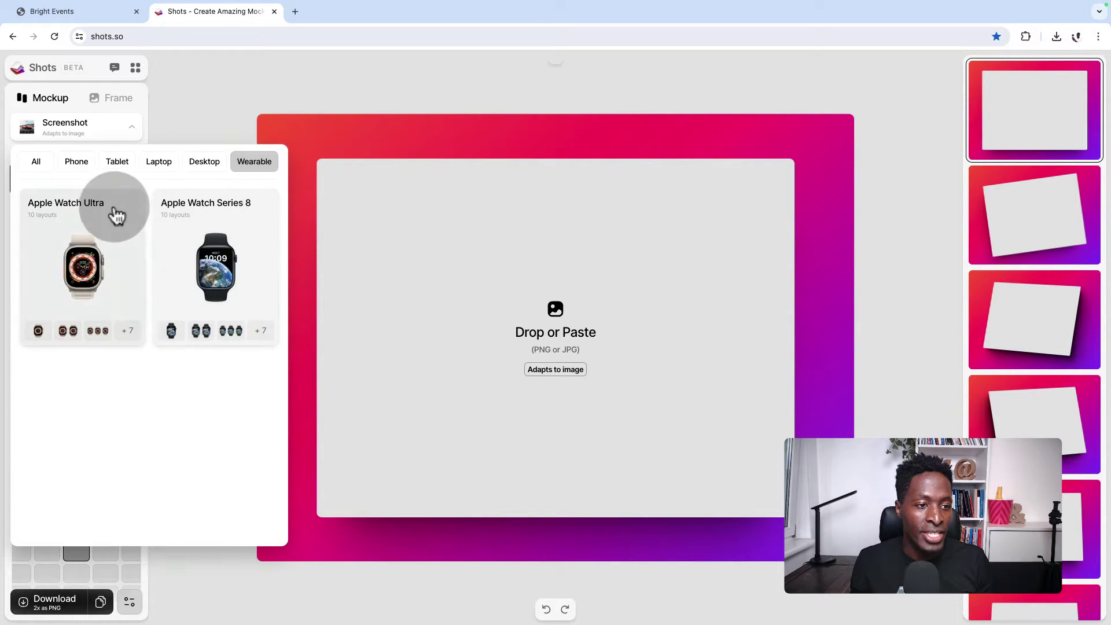
click(76, 164)
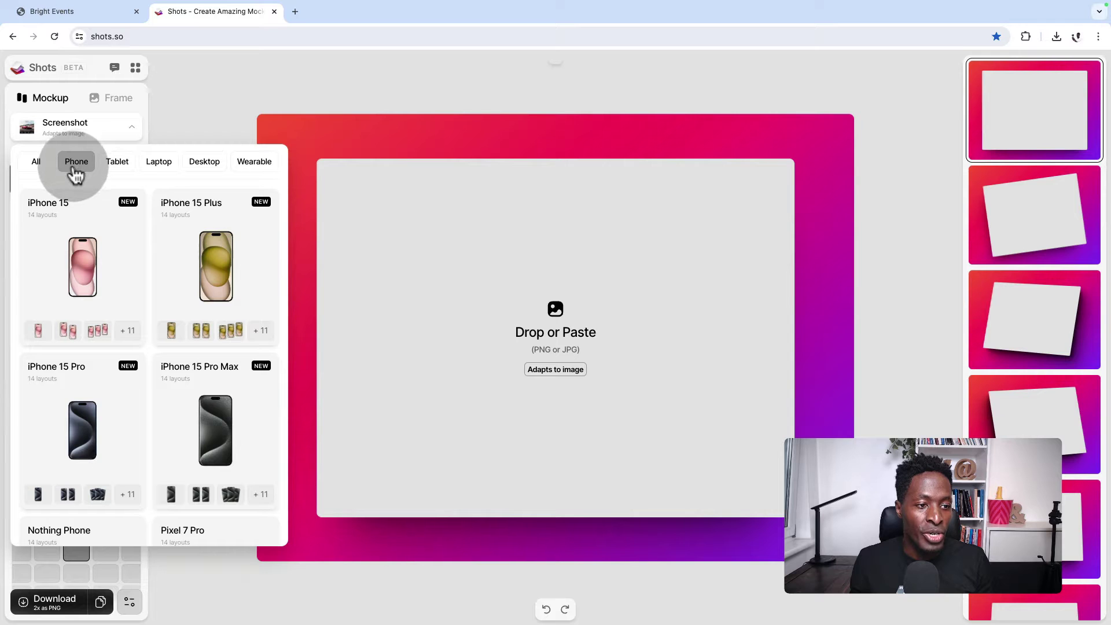
click(216, 404)
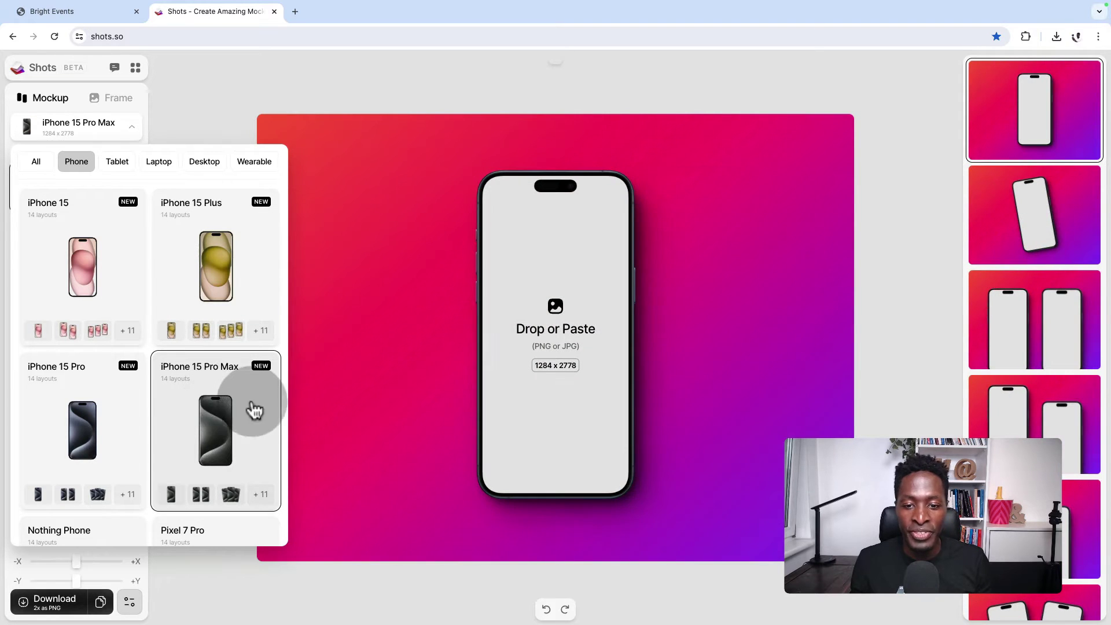
Switch to the fanned three-phone layout
click(571, 342)
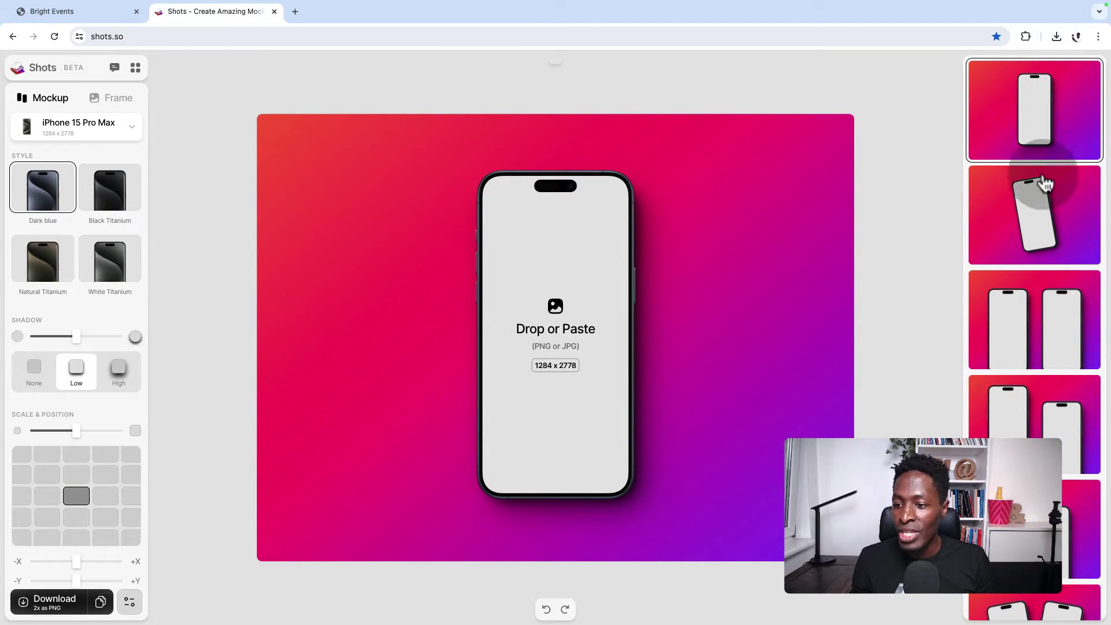
scroll(1034, 337, down, 10)
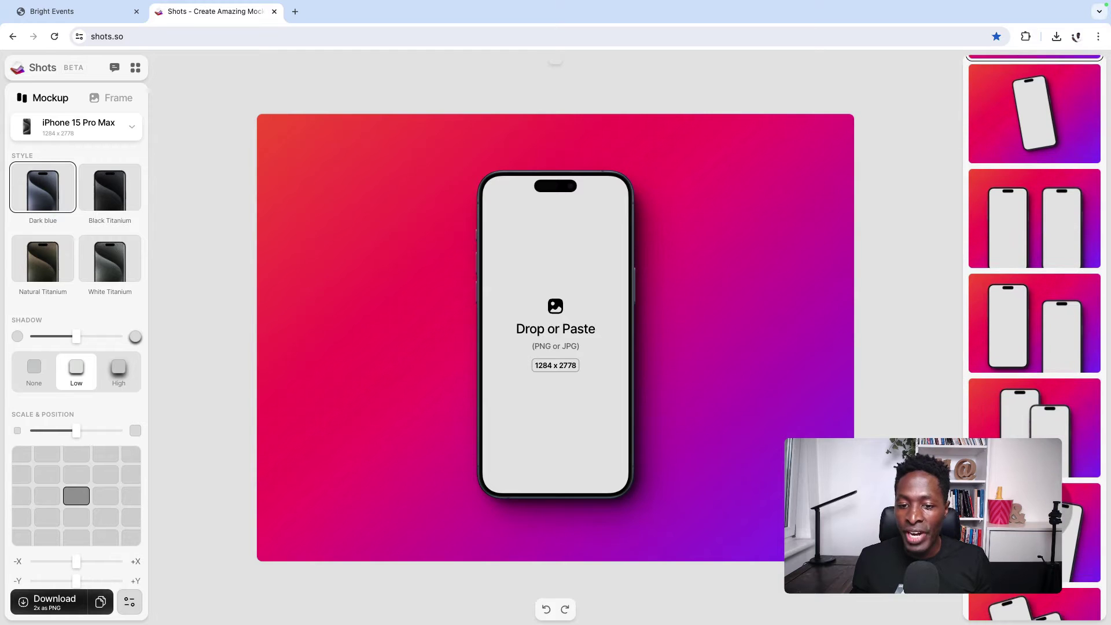
scroll(1066, 380, down, 5)
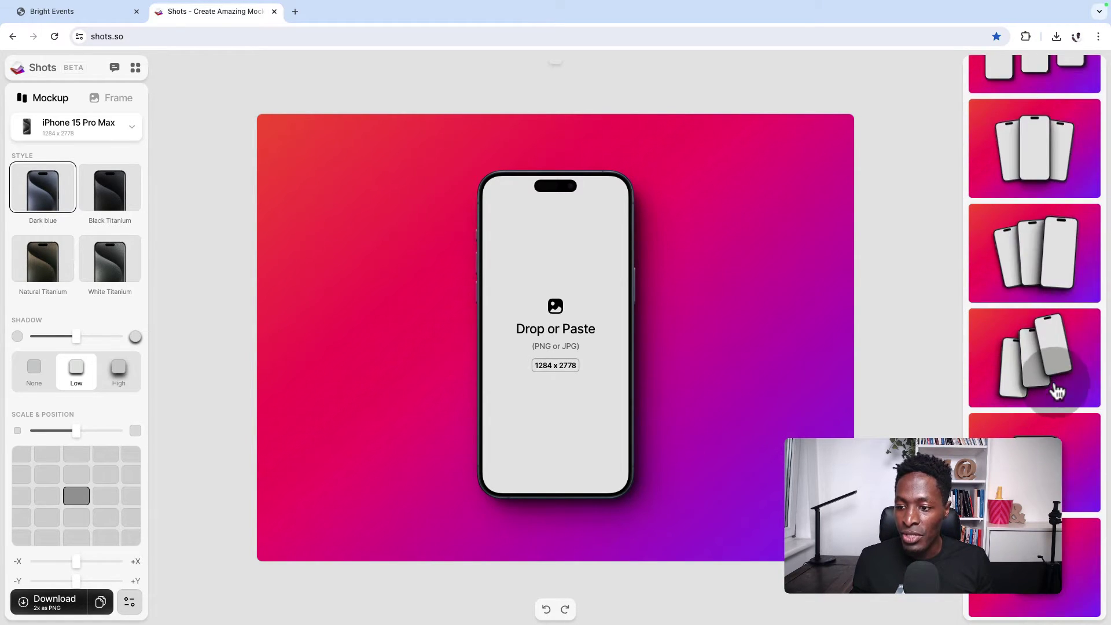
click(1050, 388)
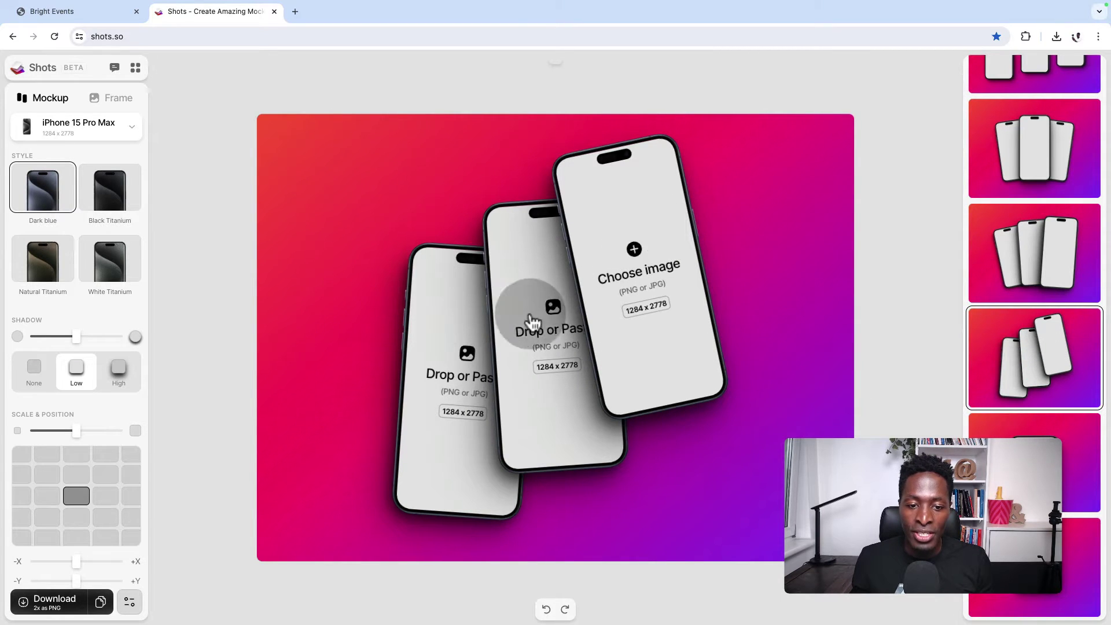
Fill the phone screens with the Bright Events screenshot files
click(477, 352)
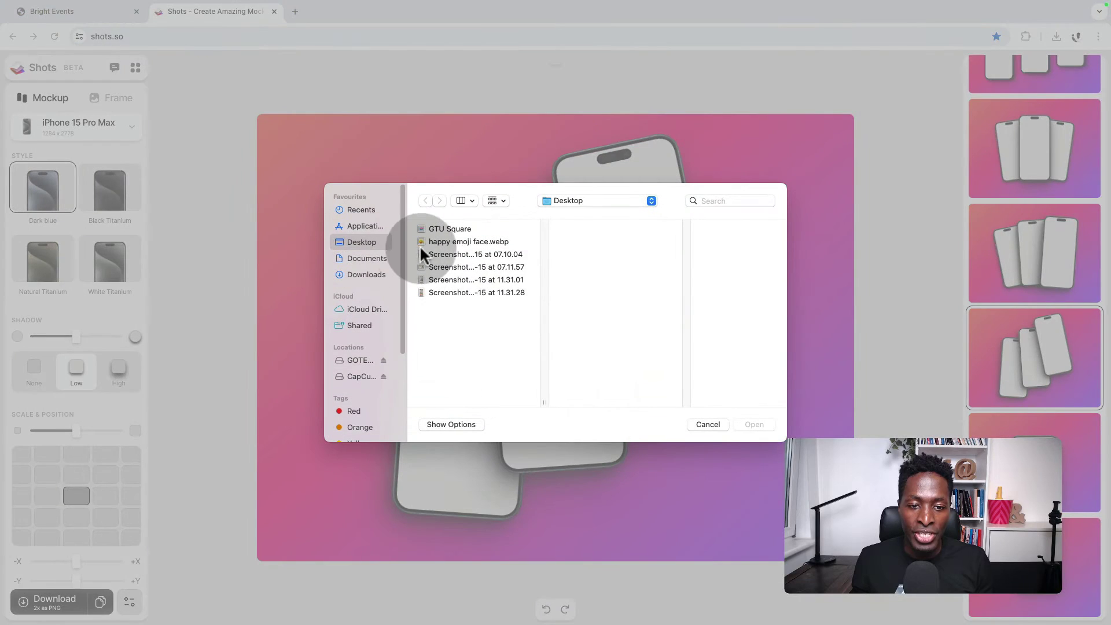
shift+click(428, 259)
key(Return)
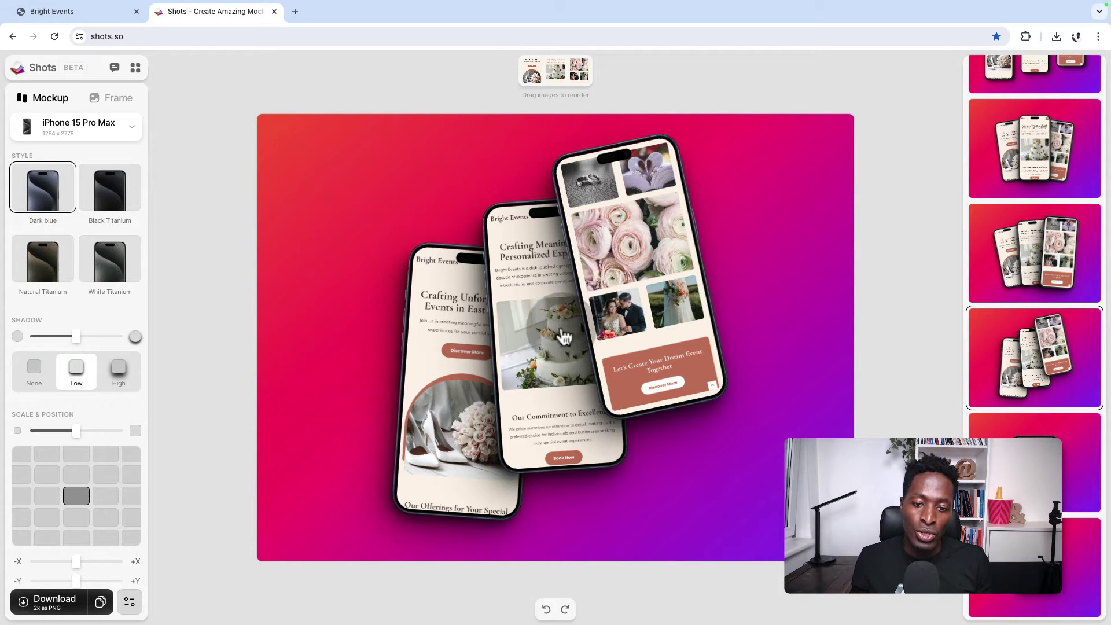
Try the single-phone and two tilted phones layouts, settling on two upright overlapping phones
click(1064, 462)
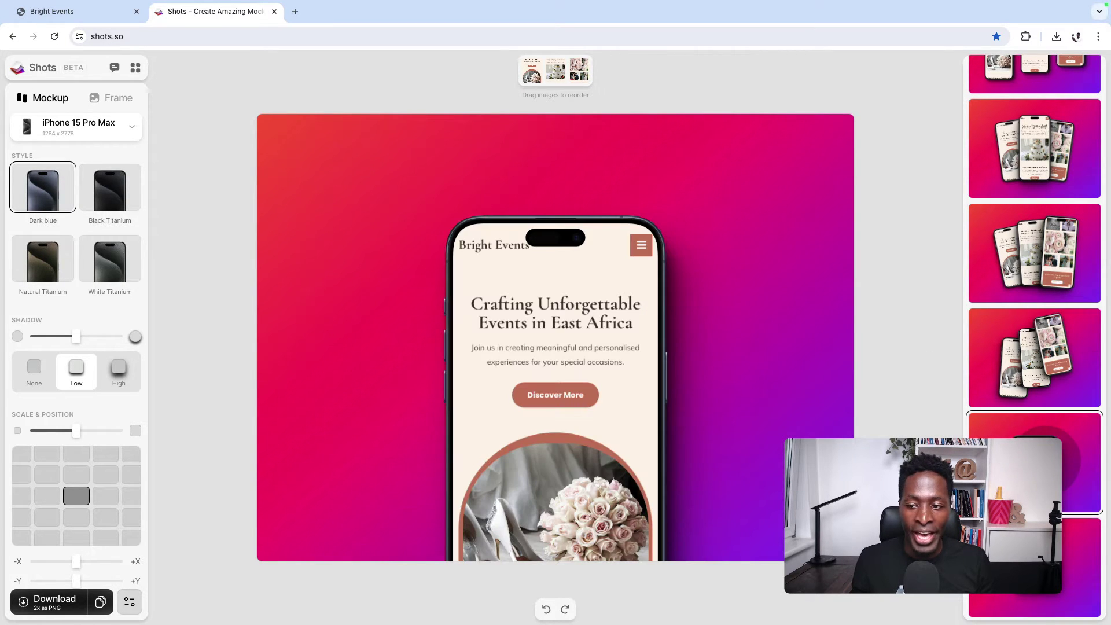
scroll(1052, 400, down, 10)
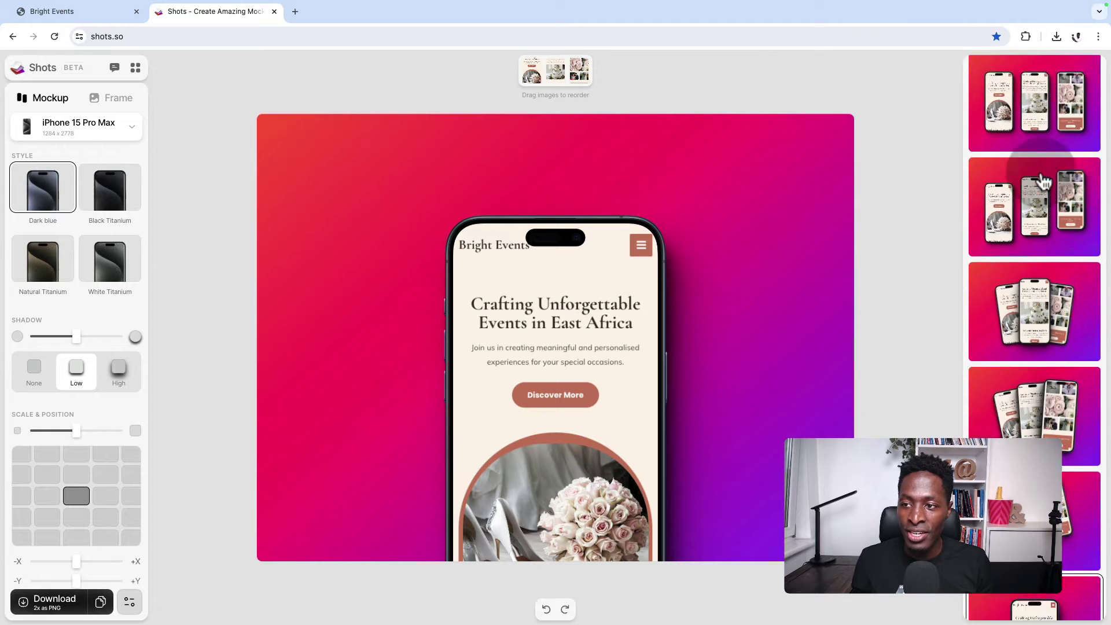
click(1050, 353)
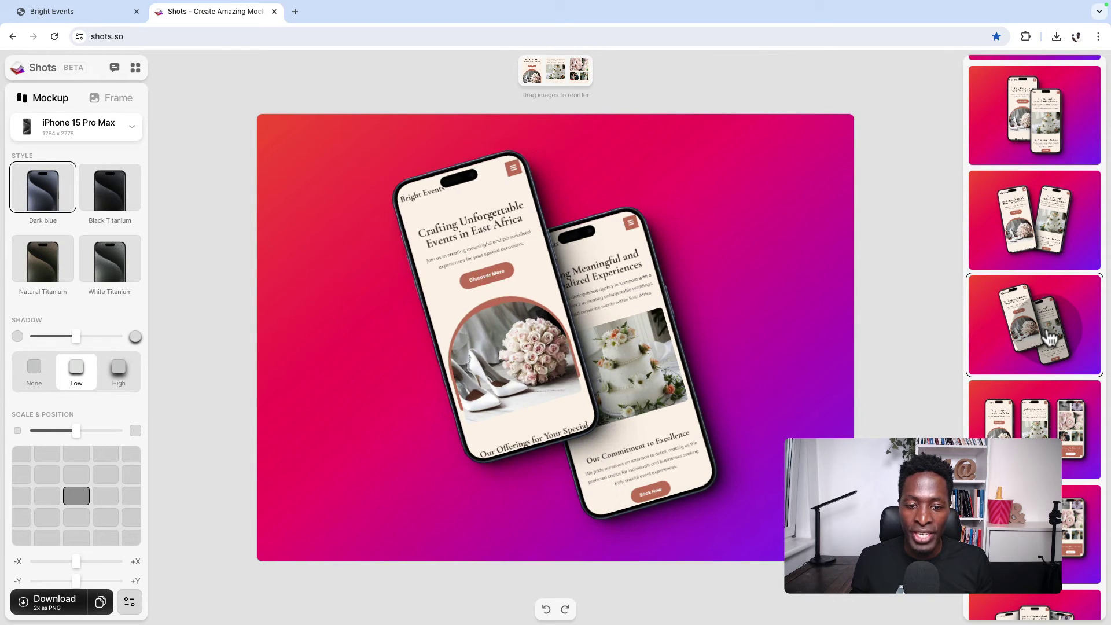
click(1047, 153)
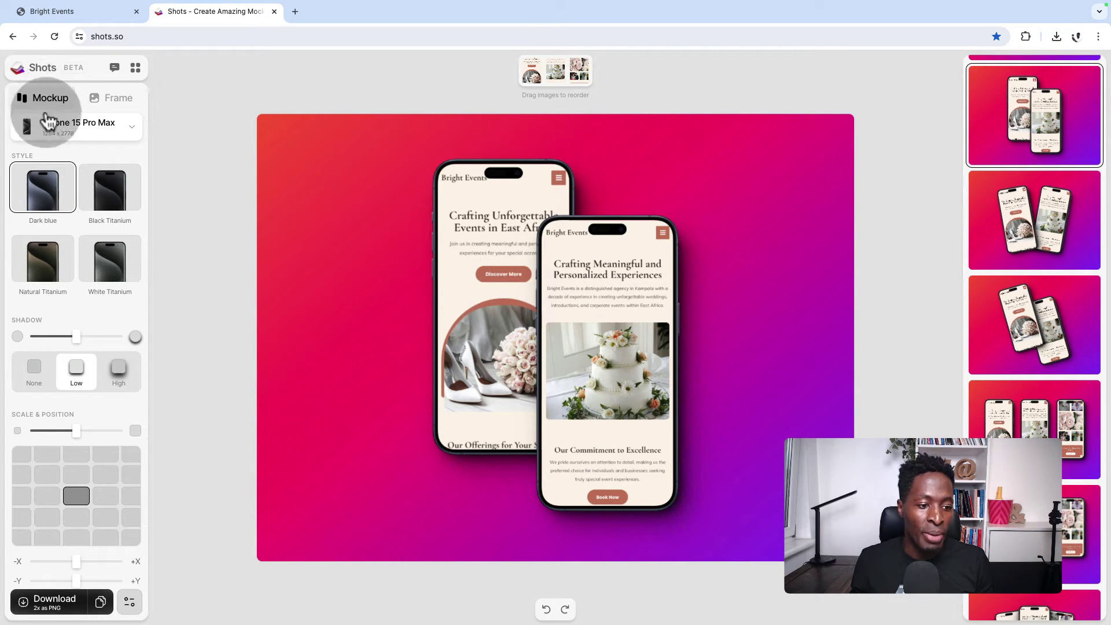
Position the two phones in the lower left via the grid and raise the scale to about 69
click(47, 497)
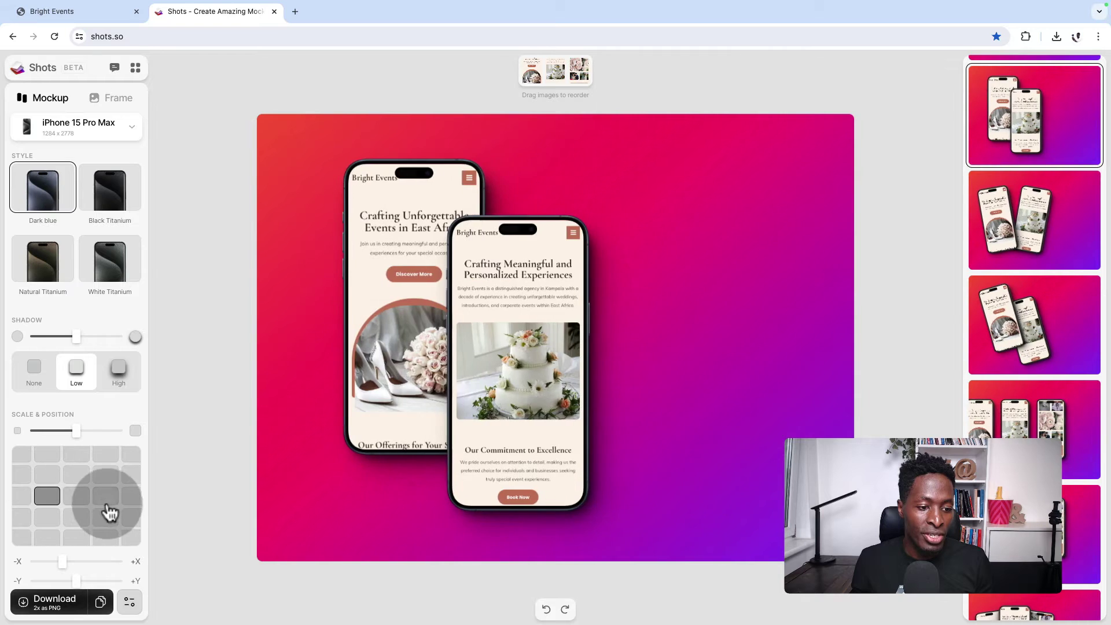
click(107, 497)
scroll(111, 463, down, 2)
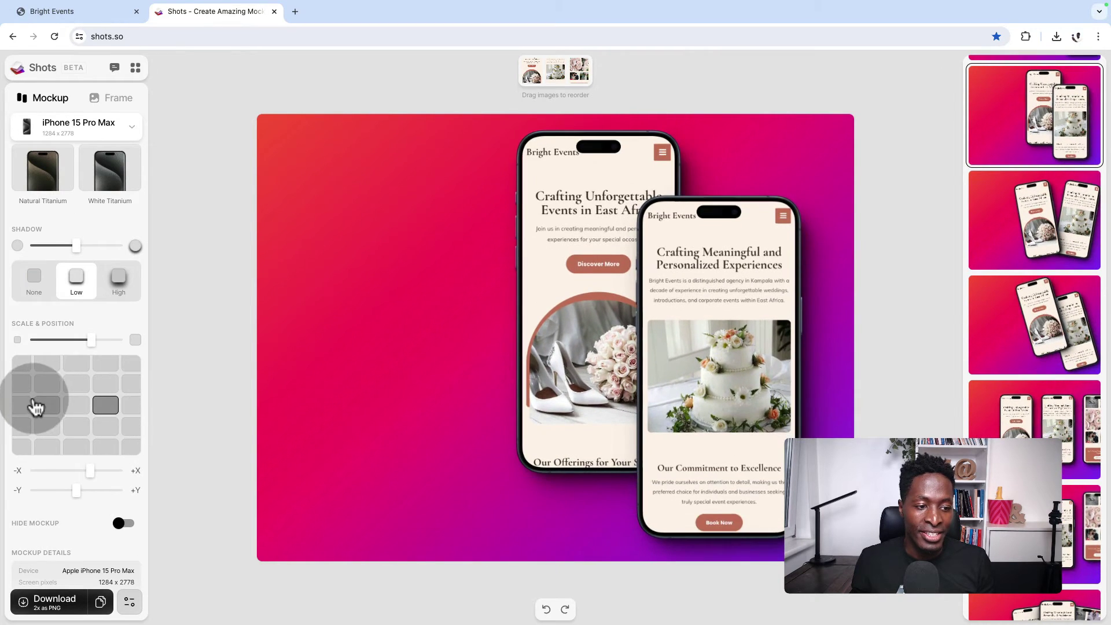
click(36, 407)
click(22, 367)
click(69, 388)
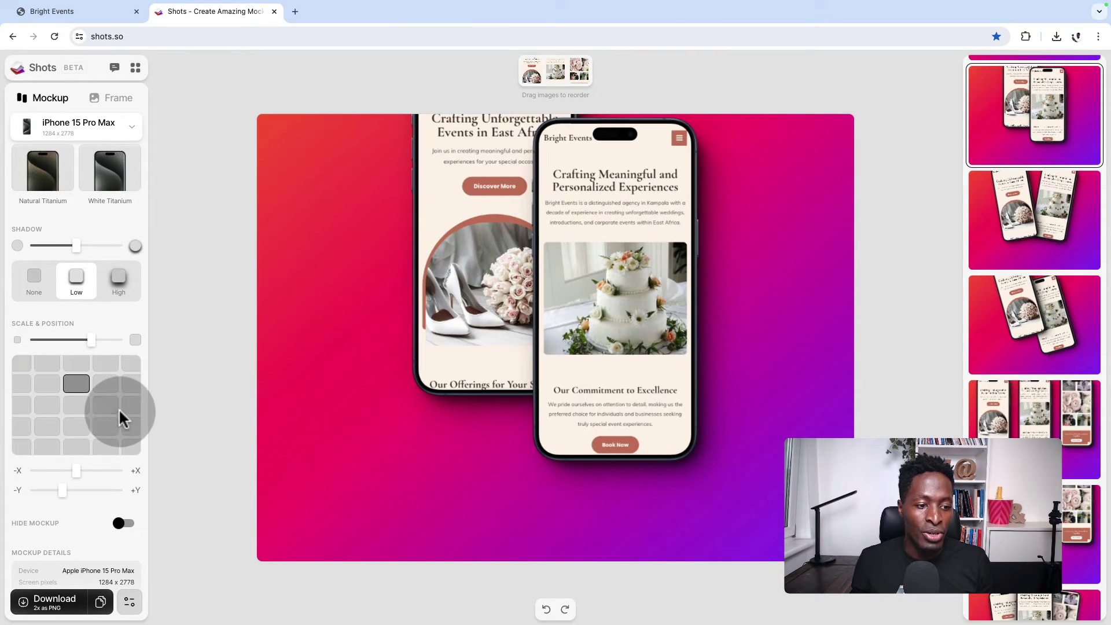
click(72, 429)
scroll(75, 433, up, 2)
click(45, 517)
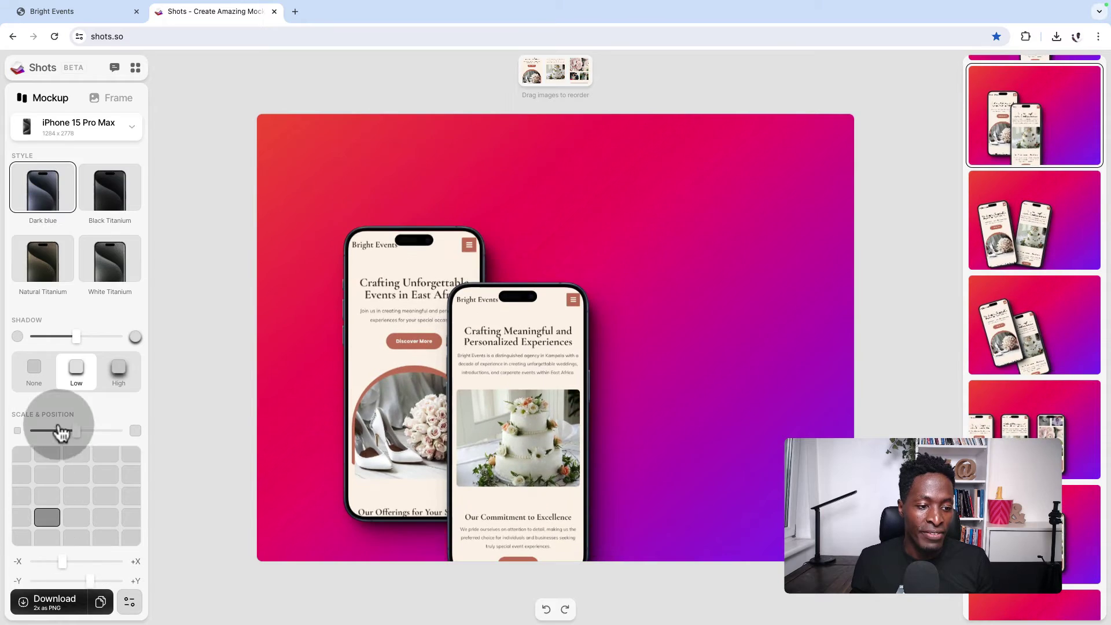
mouse_move(77, 441)
mouse_down()
mouse_move(116, 441)
mouse_move(94, 441)
mouse_up()
Change the device to the Surface Book laptop (3000 x 2000) from the Laptop category
click(124, 127)
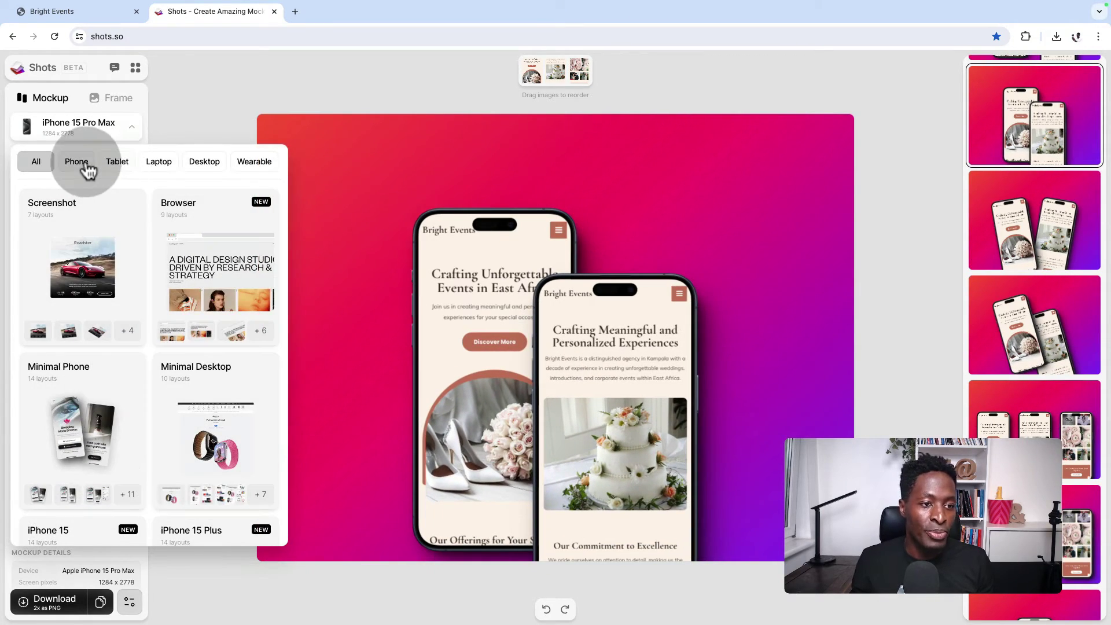
click(154, 163)
scroll(99, 378, down, 3)
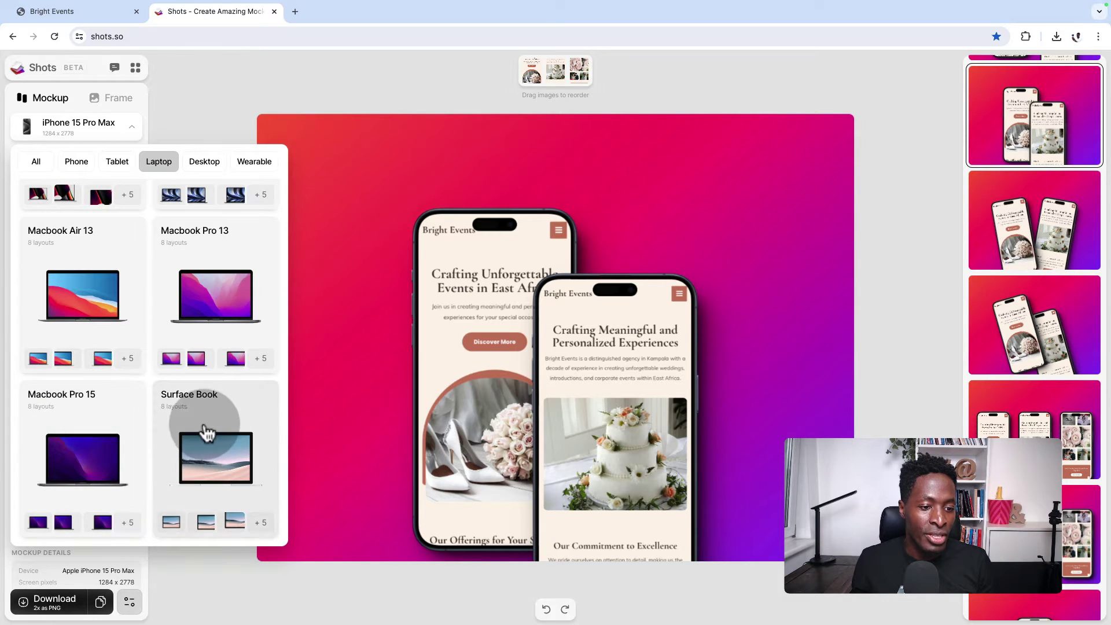
click(209, 445)
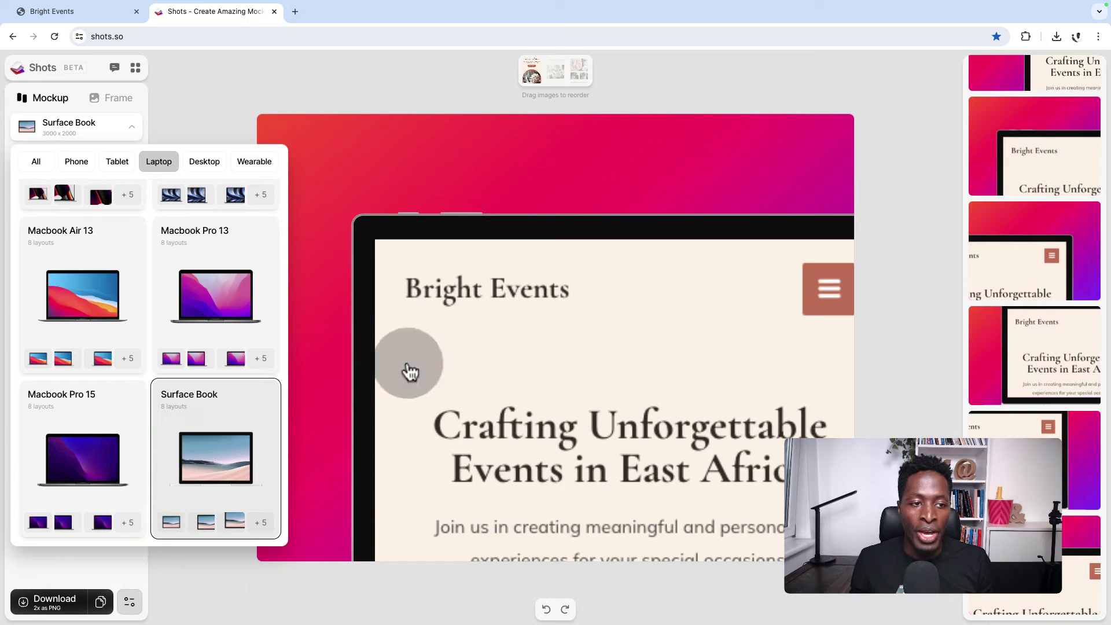
click(196, 100)
Load the full Bright Events desktop homepage screenshot from the Desktop folder onto the laptop screen
click(608, 423)
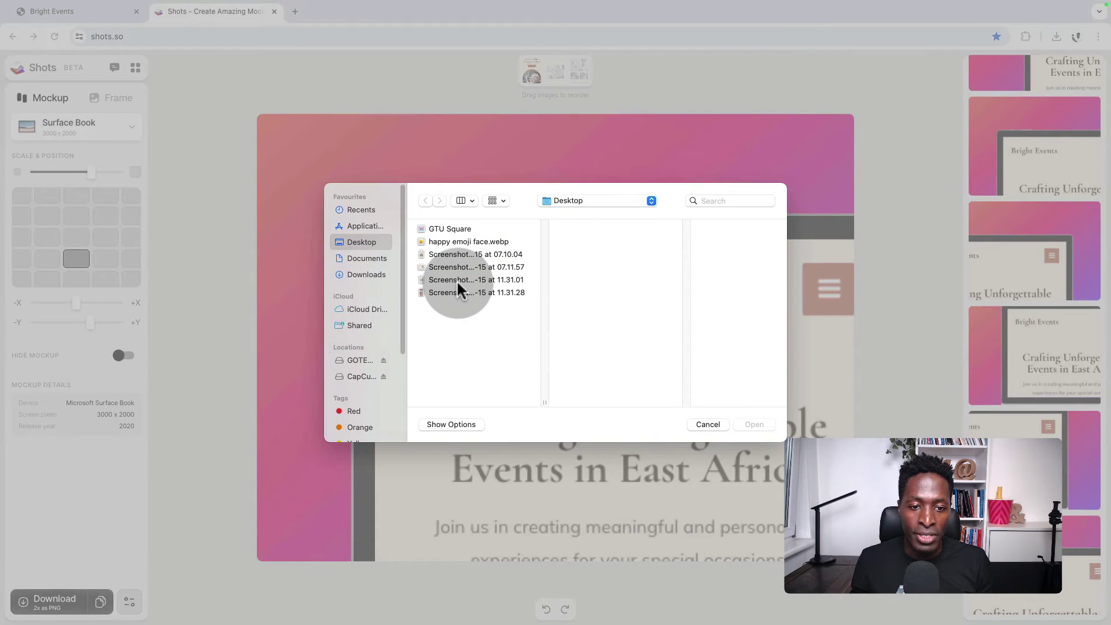
click(456, 280)
click(454, 266)
click(755, 424)
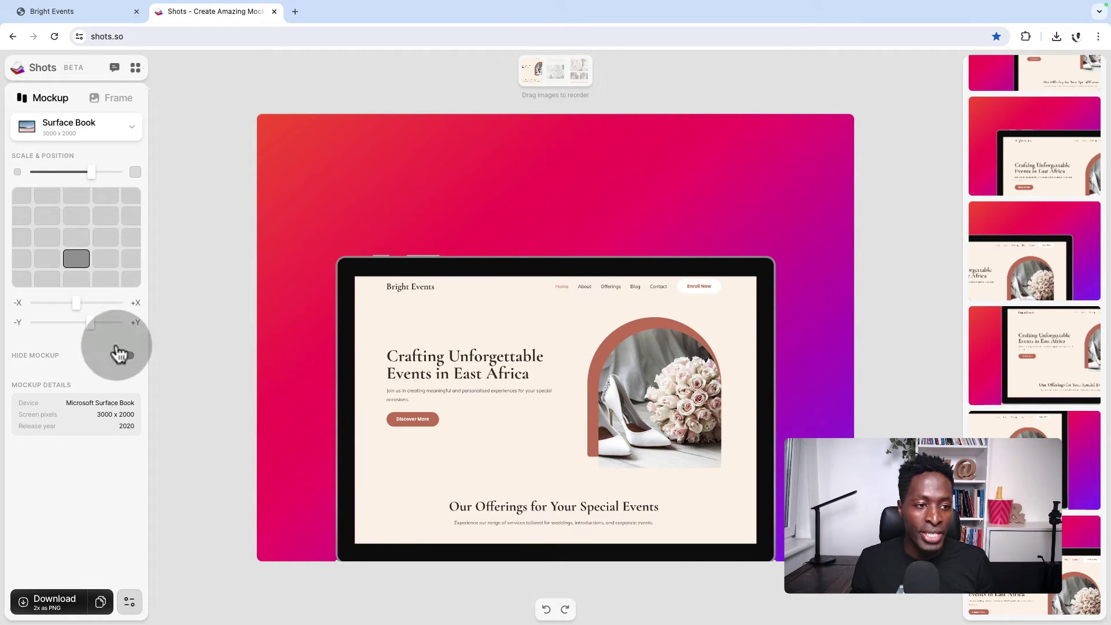
Centre the laptop vertically and switch the device to Macbook Air 13
click(74, 237)
click(83, 137)
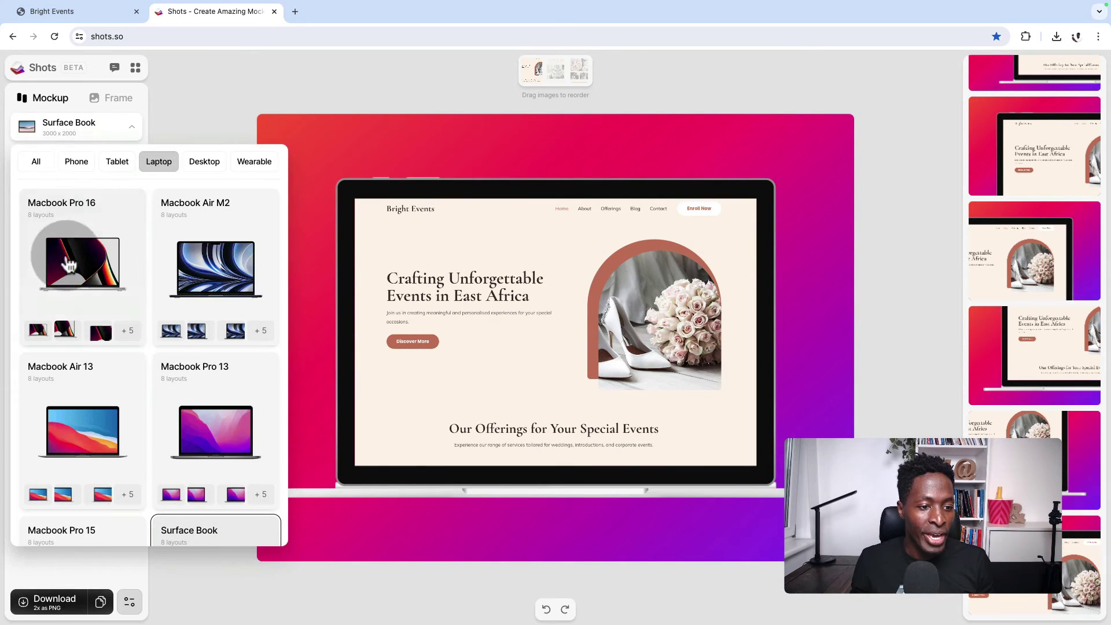
click(96, 429)
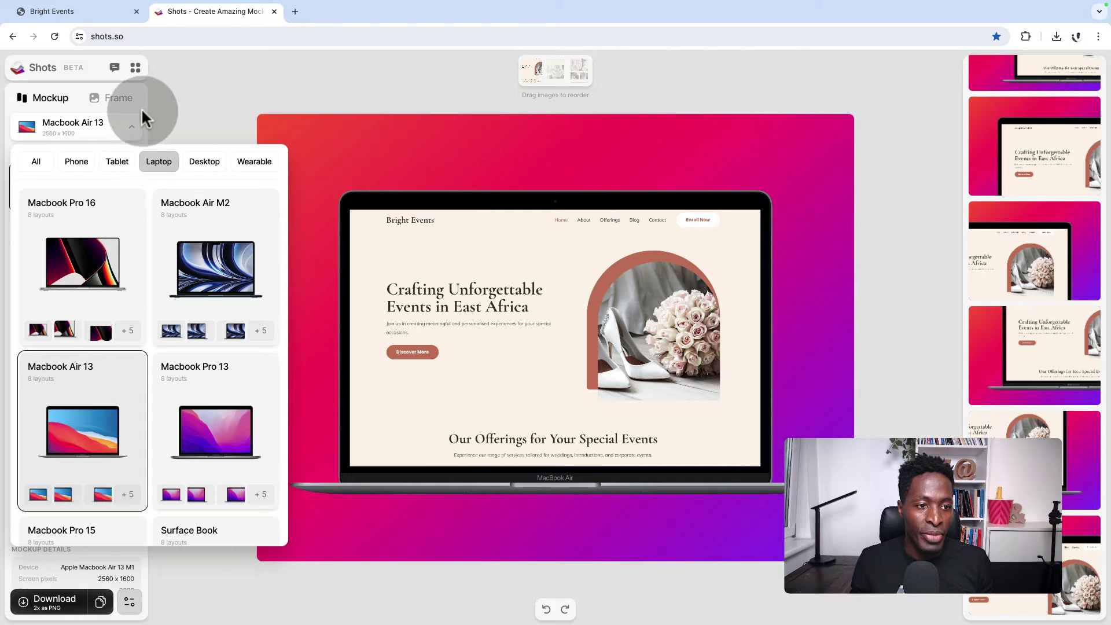
Try the Silver and Gold finishes, then give the Macbook Space Grey
click(136, 141)
click(119, 191)
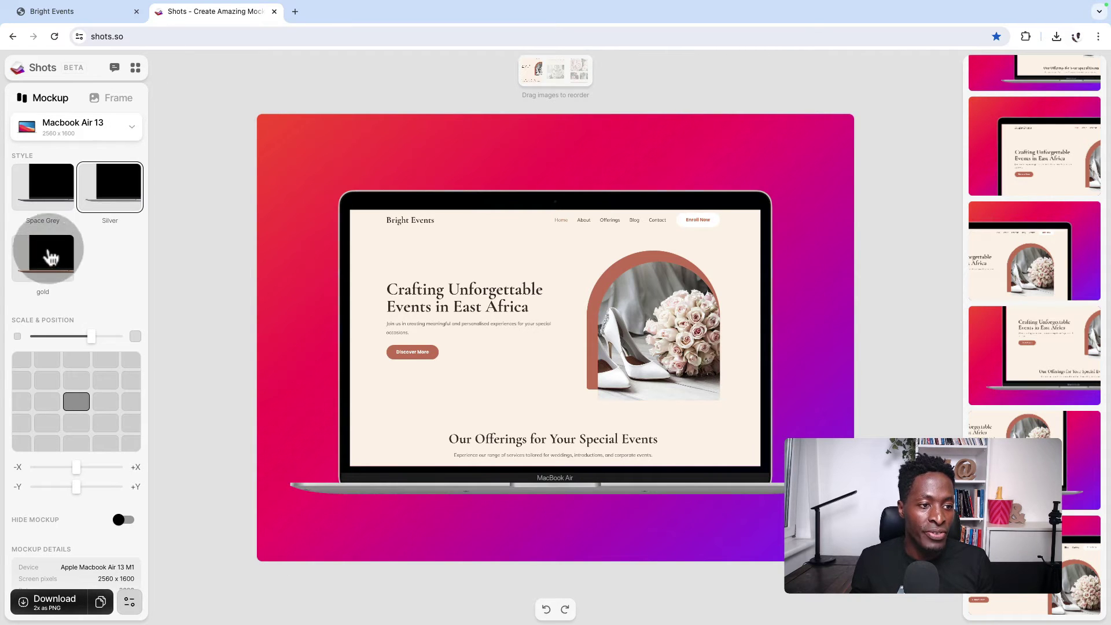
click(46, 252)
click(53, 183)
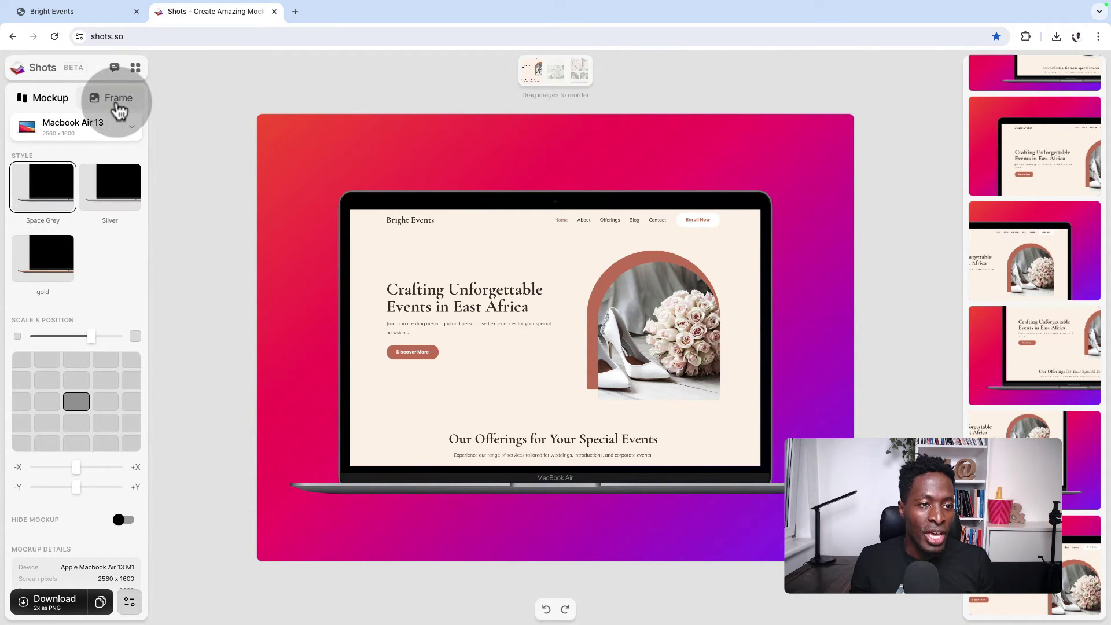
In the Frame background settings, try Transparent, the custom colour picker and image upload
click(118, 108)
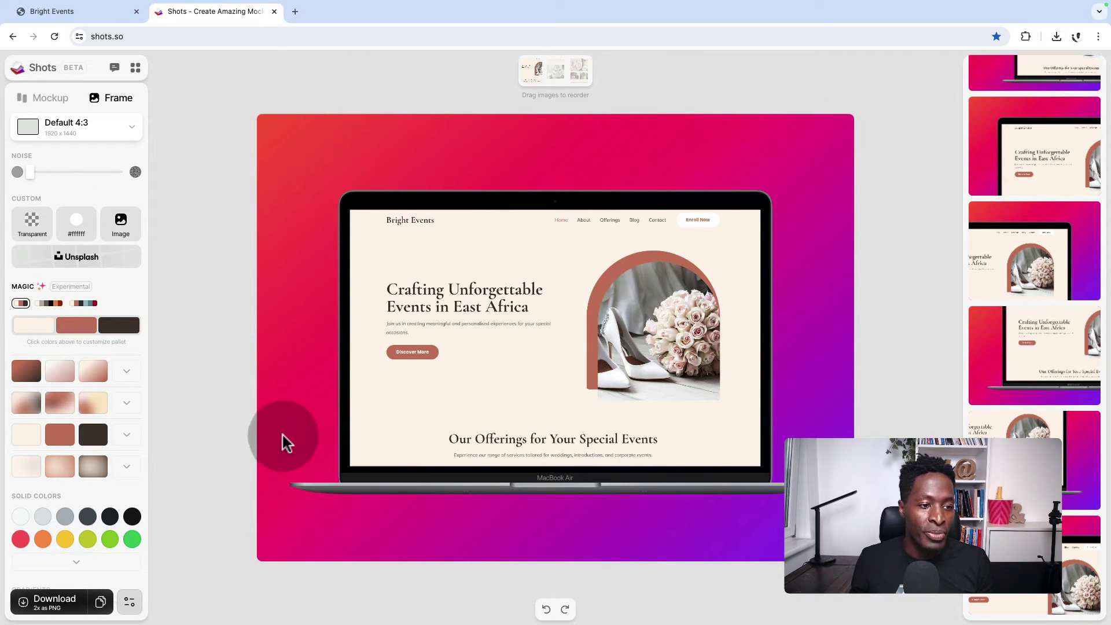
click(26, 223)
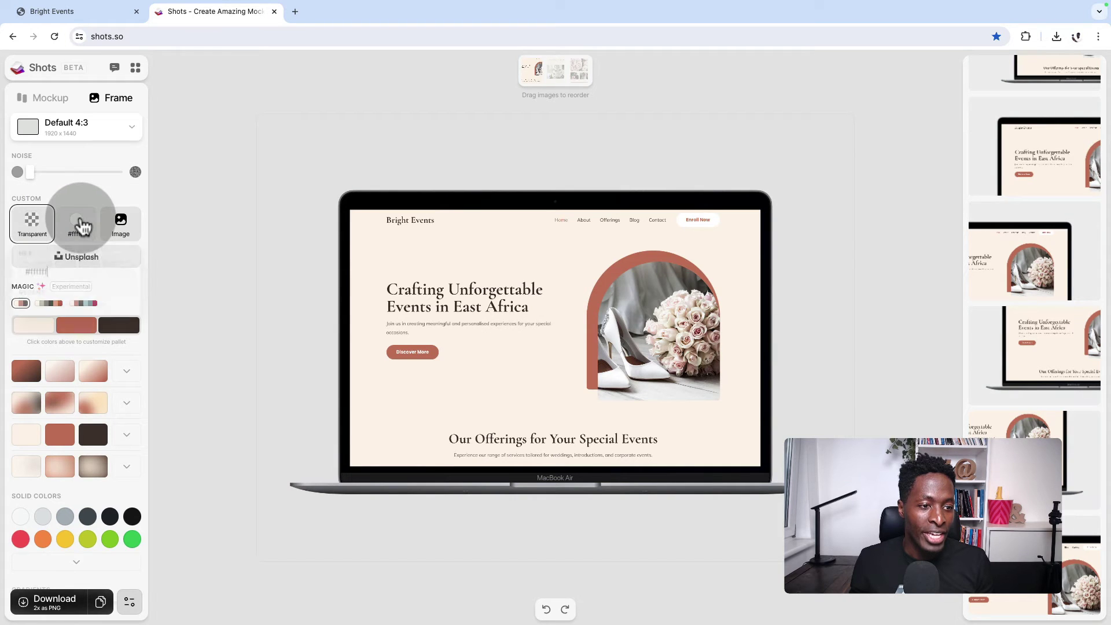
click(77, 223)
click(121, 226)
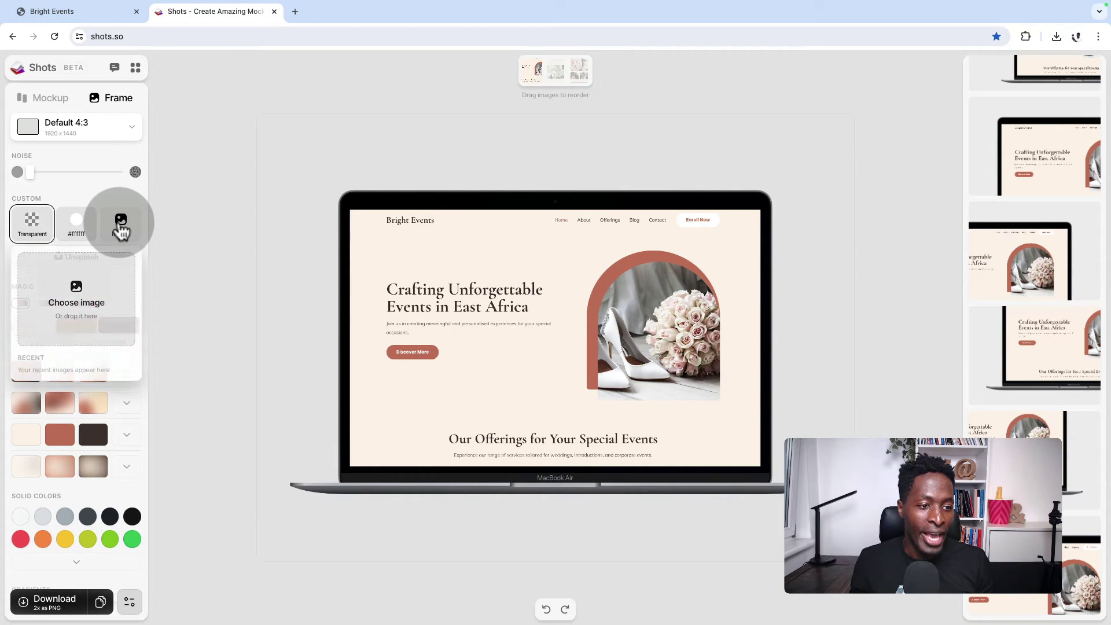
click(82, 189)
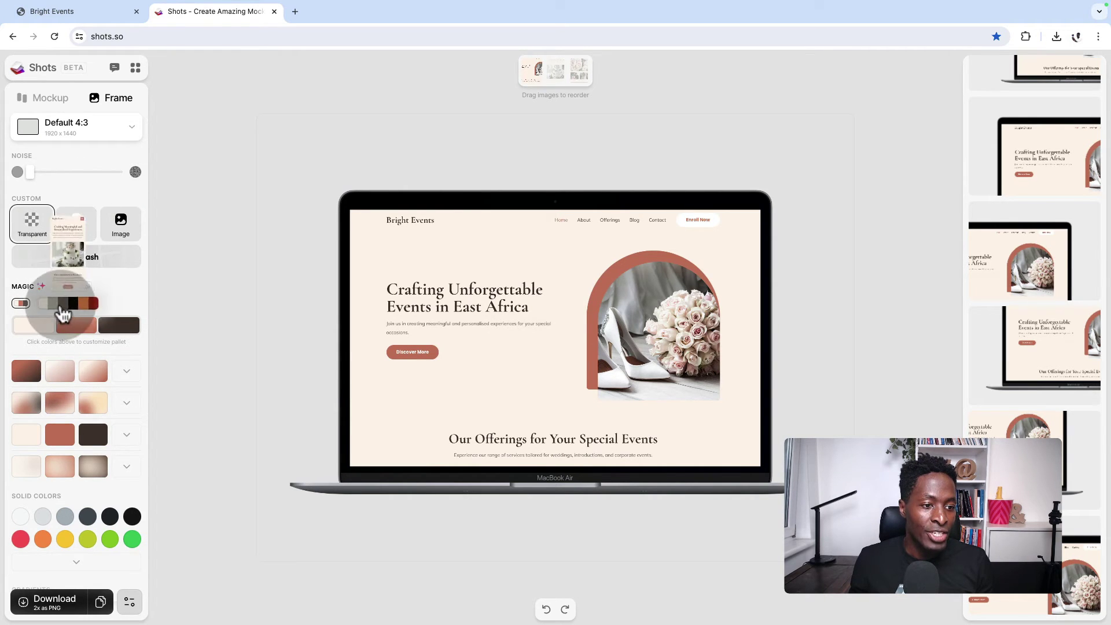
Try dark rose, light pink and peach gradients, then yellow, olive-lime and green solids
click(30, 373)
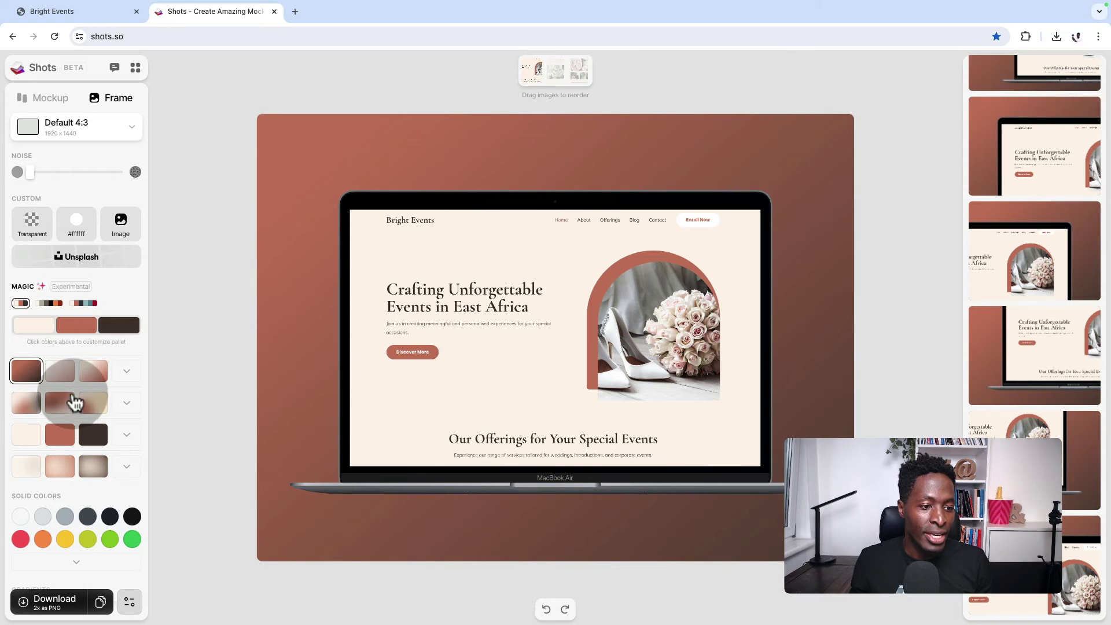
click(63, 375)
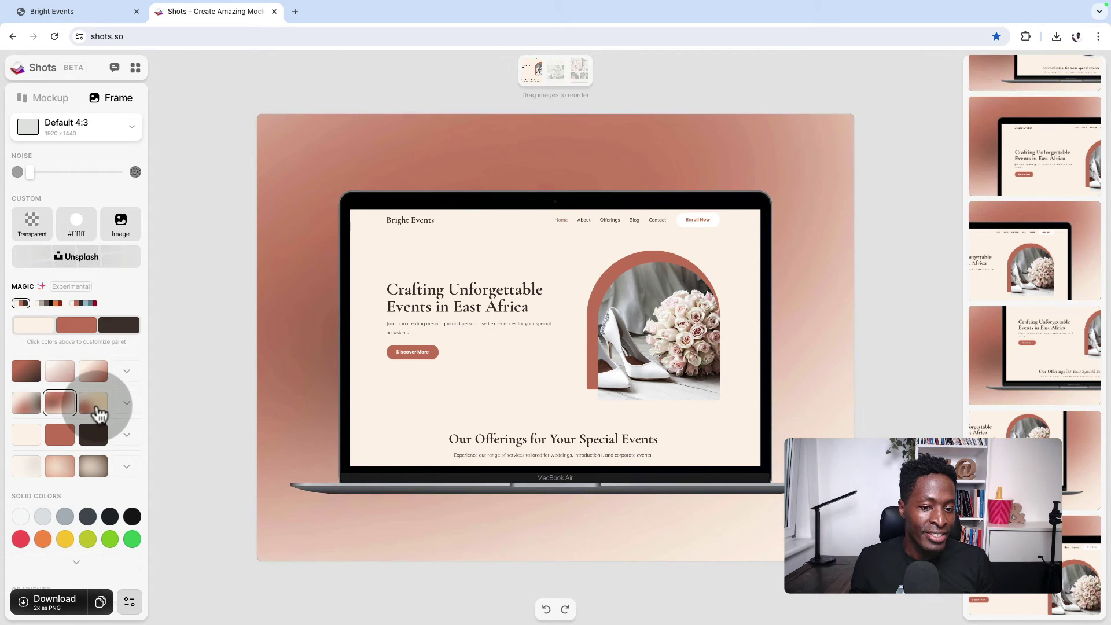
click(93, 403)
scroll(107, 511, down, 3)
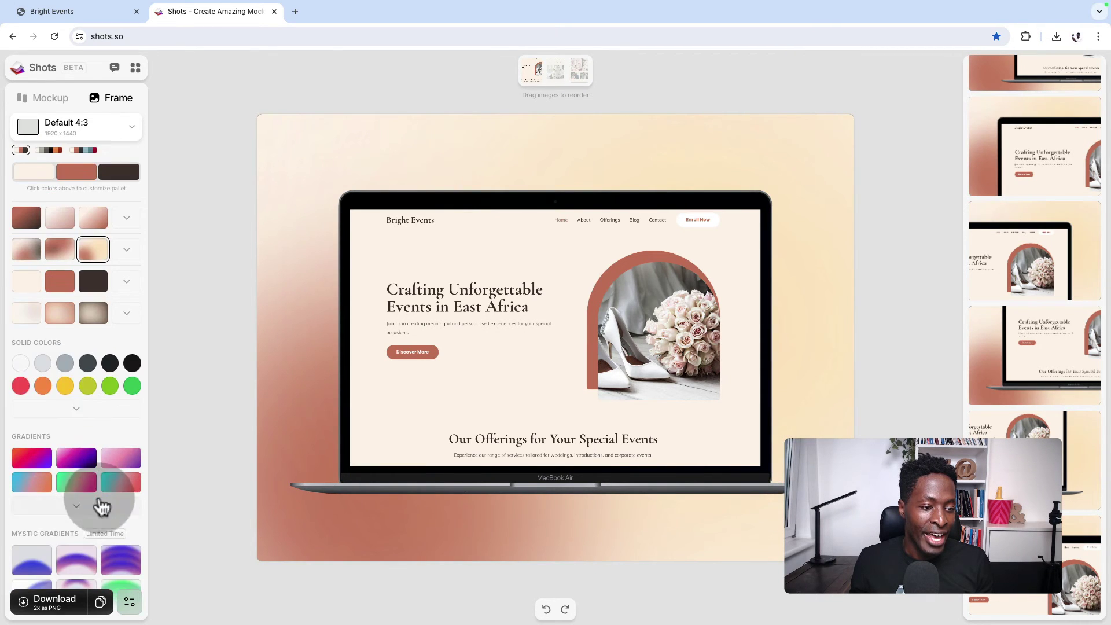
click(65, 385)
click(88, 385)
click(110, 385)
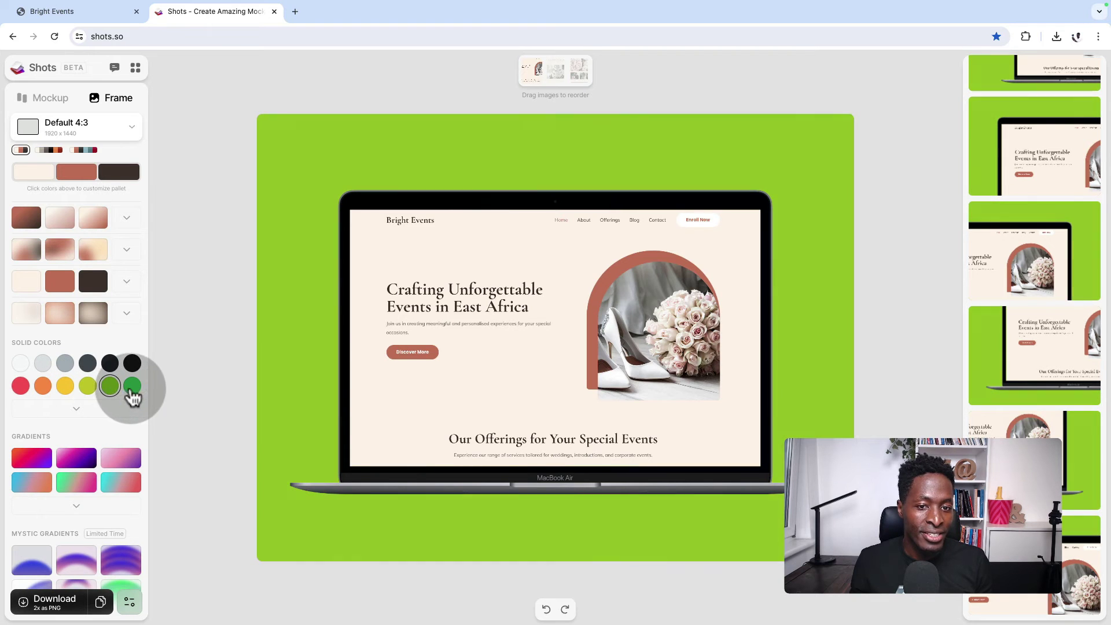
Try the mystic and cosmic purple gradients, then apply the blue wave abstract background
scroll(110, 470, down, 4)
click(35, 372)
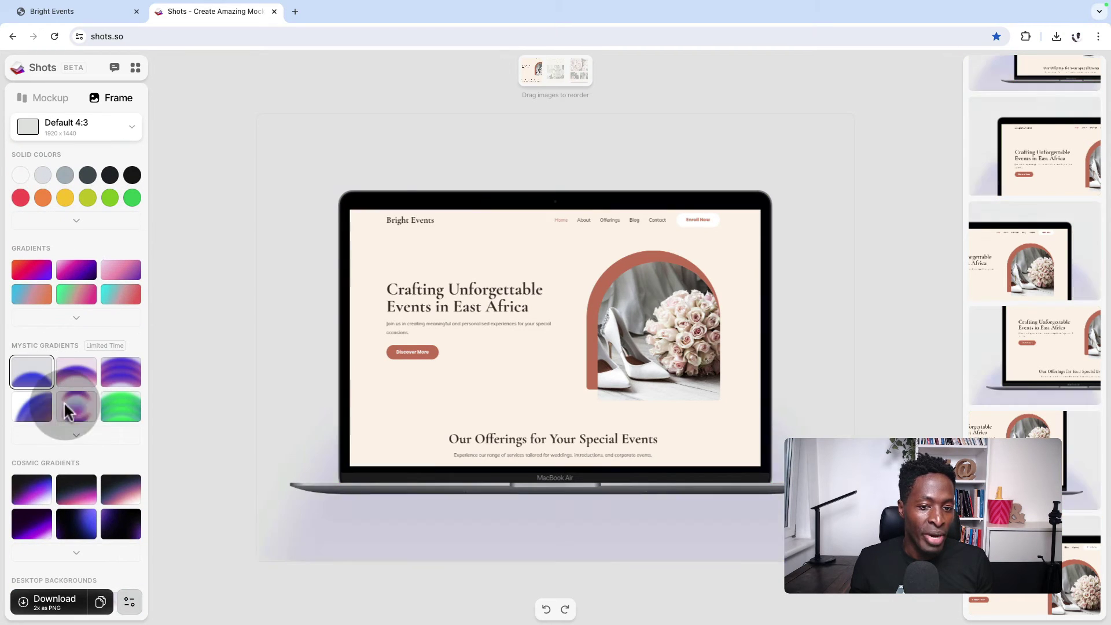
scroll(99, 365, down, 7)
click(99, 365)
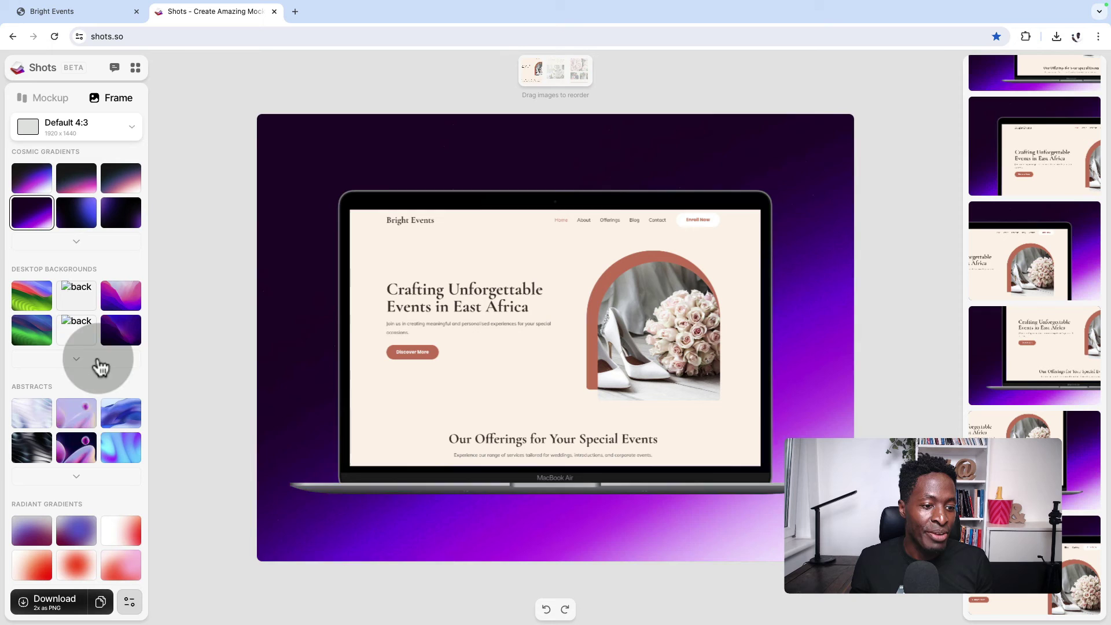
click(69, 414)
click(49, 525)
click(123, 427)
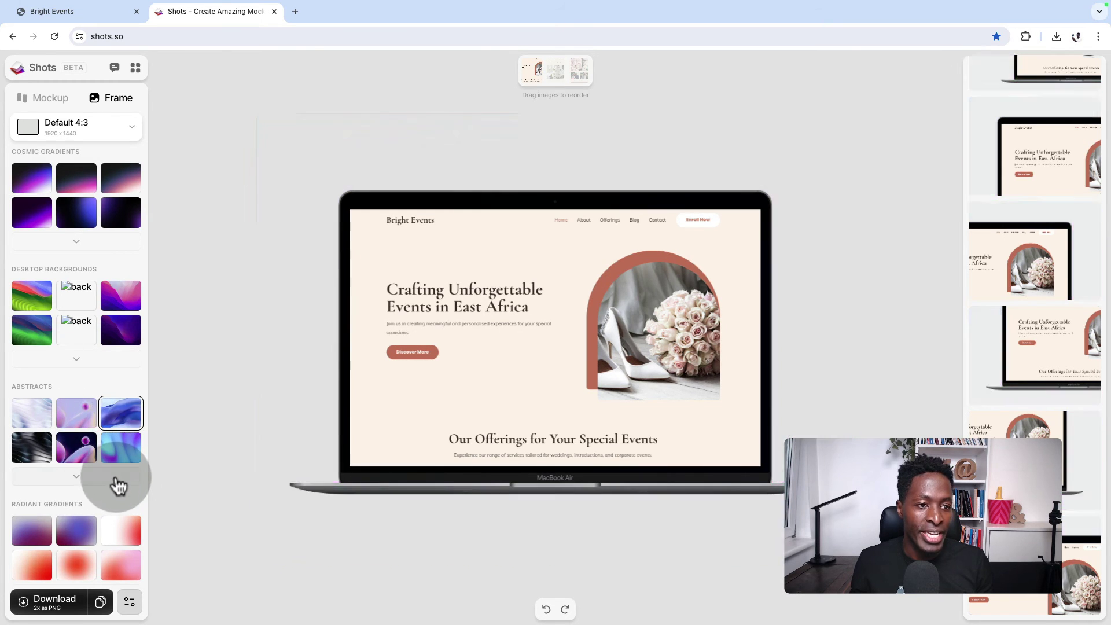
scroll(115, 477, up, 5)
Set an Unsplash Digital-art photo of a dark sculpted figure as background, then try a close-up layout
scroll(116, 476, up, 6)
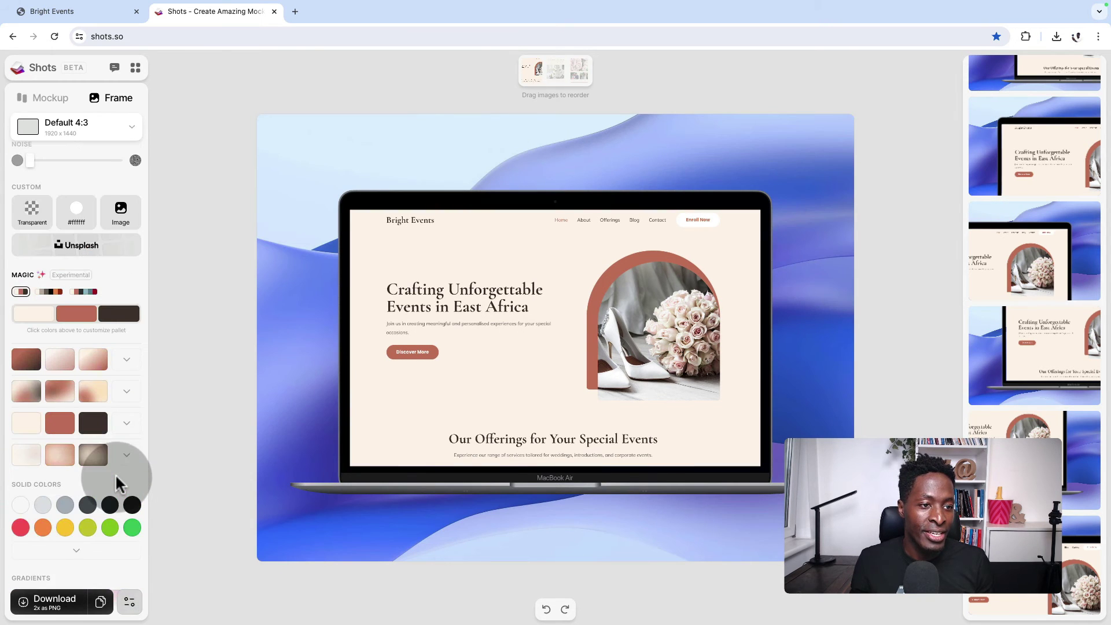
click(91, 260)
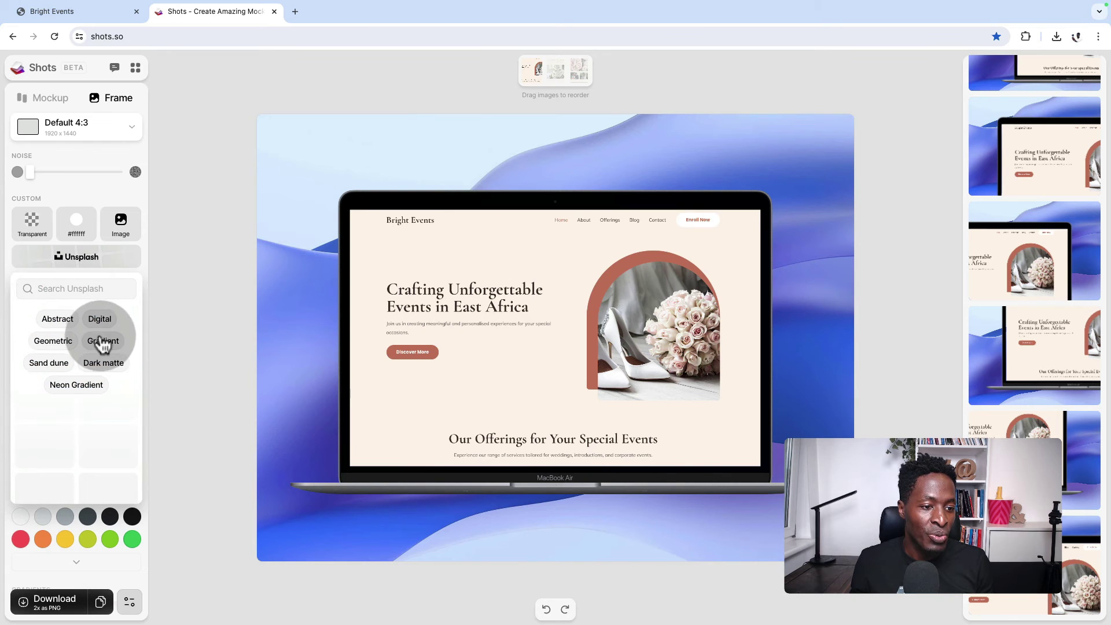
click(99, 318)
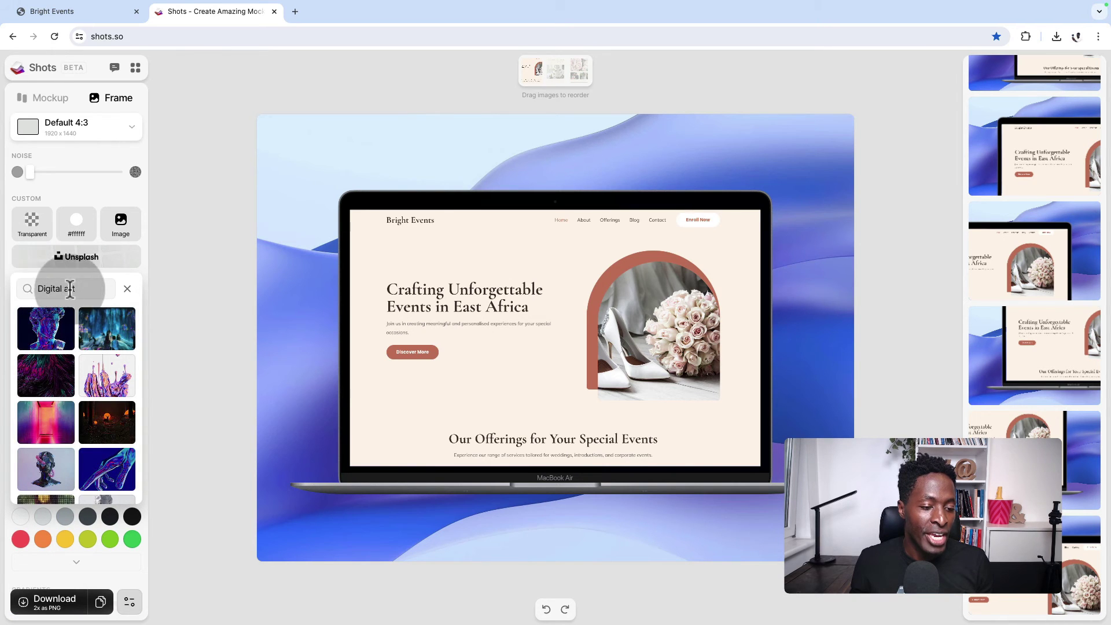
scroll(116, 457, down, 1)
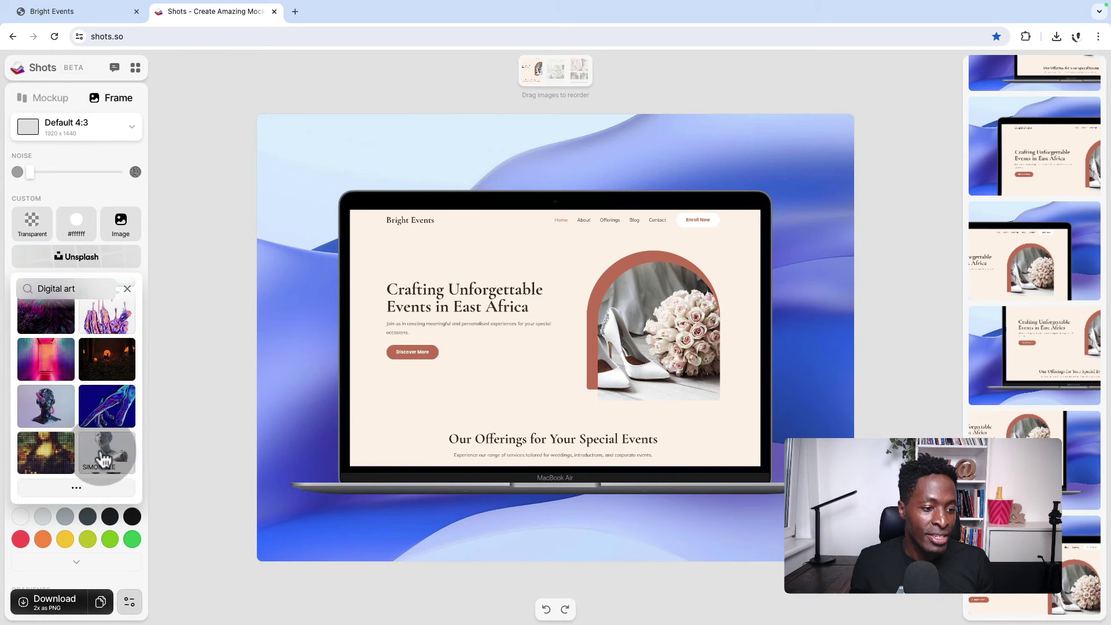
click(60, 417)
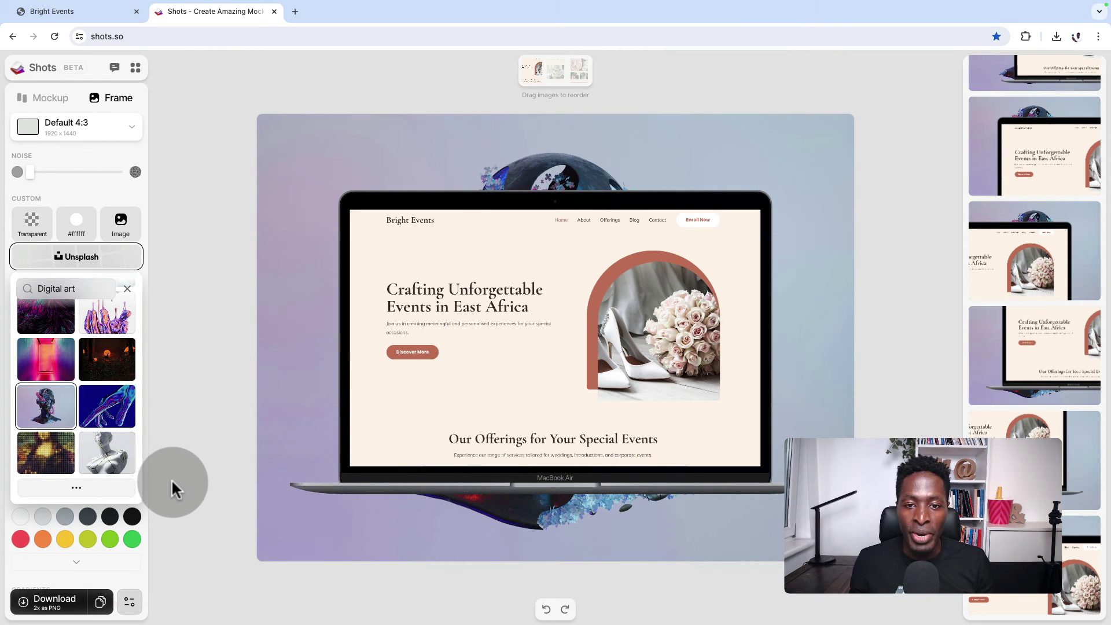
click(1034, 351)
Try several close-up layout presets, then settle on the full, centred MacBook Air layout
click(1064, 179)
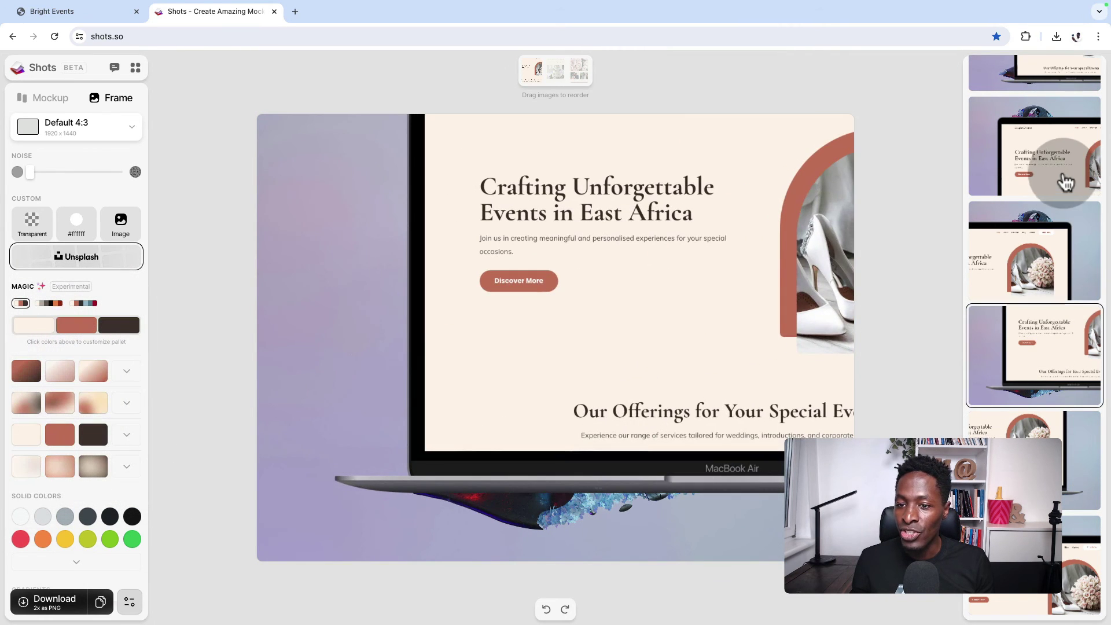
click(1064, 204)
scroll(1053, 214, up, 4)
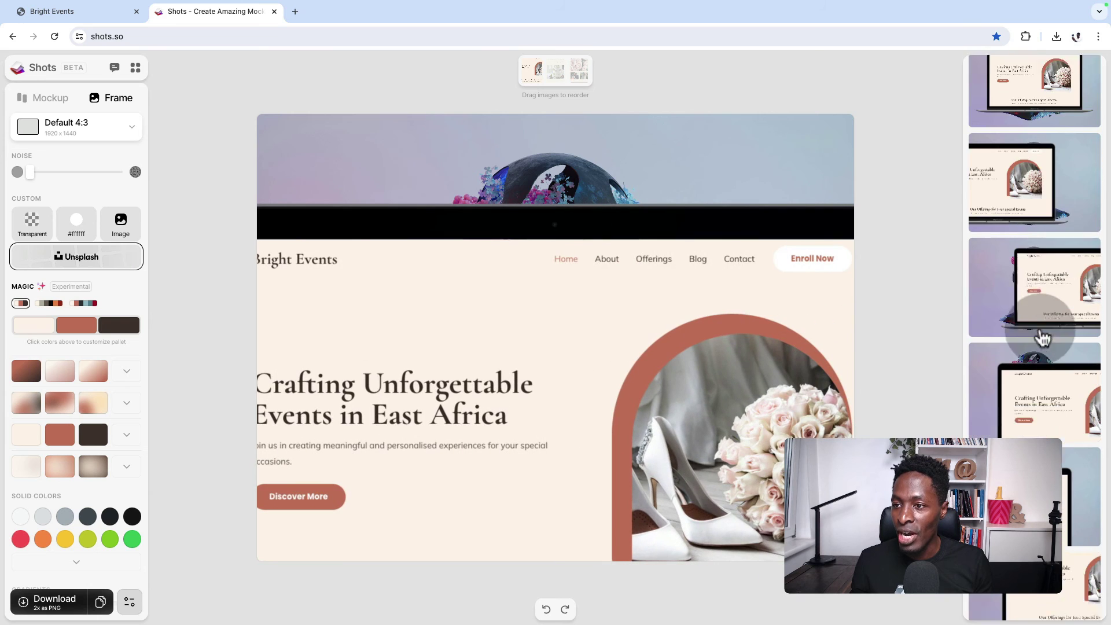
click(1051, 168)
click(1052, 124)
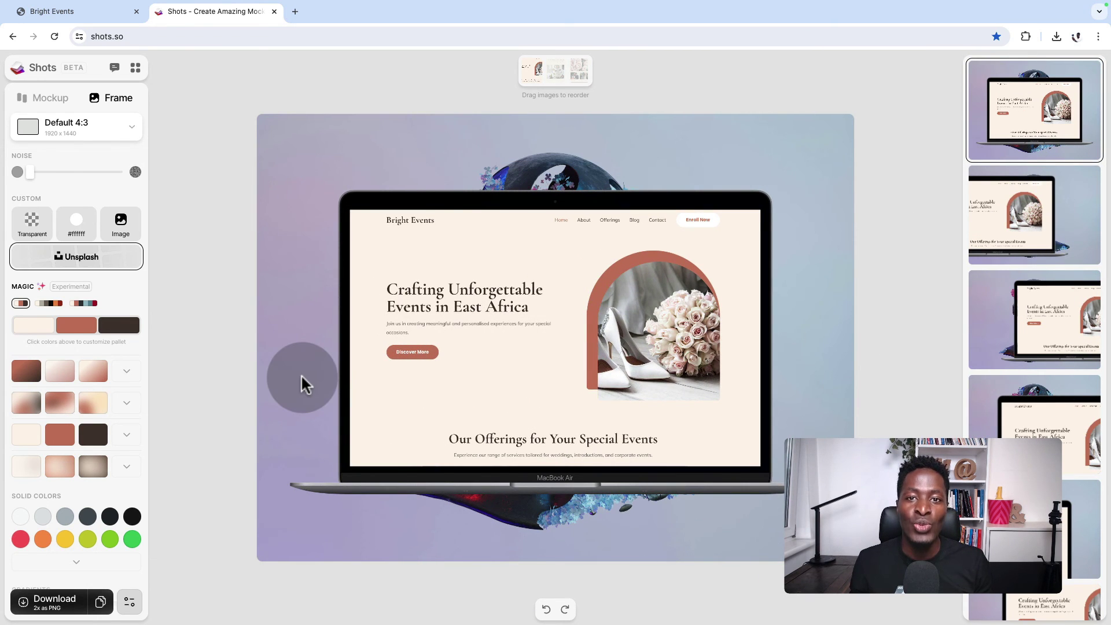
Set the export to JPG at 2x quality (3840 x 2880) and download the mockup
click(129, 603)
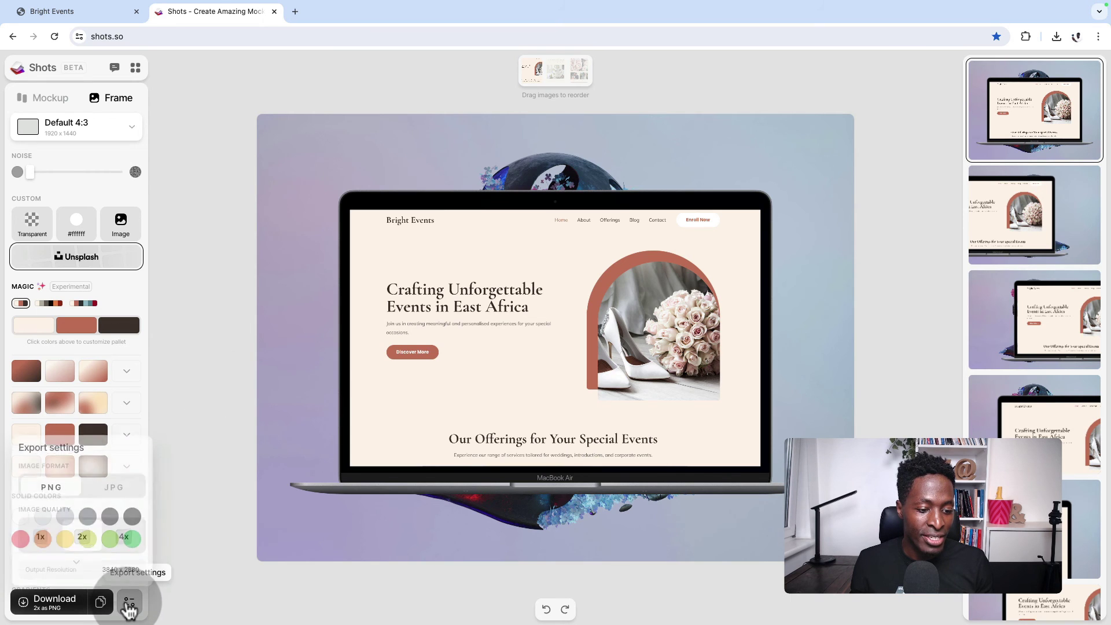
click(120, 489)
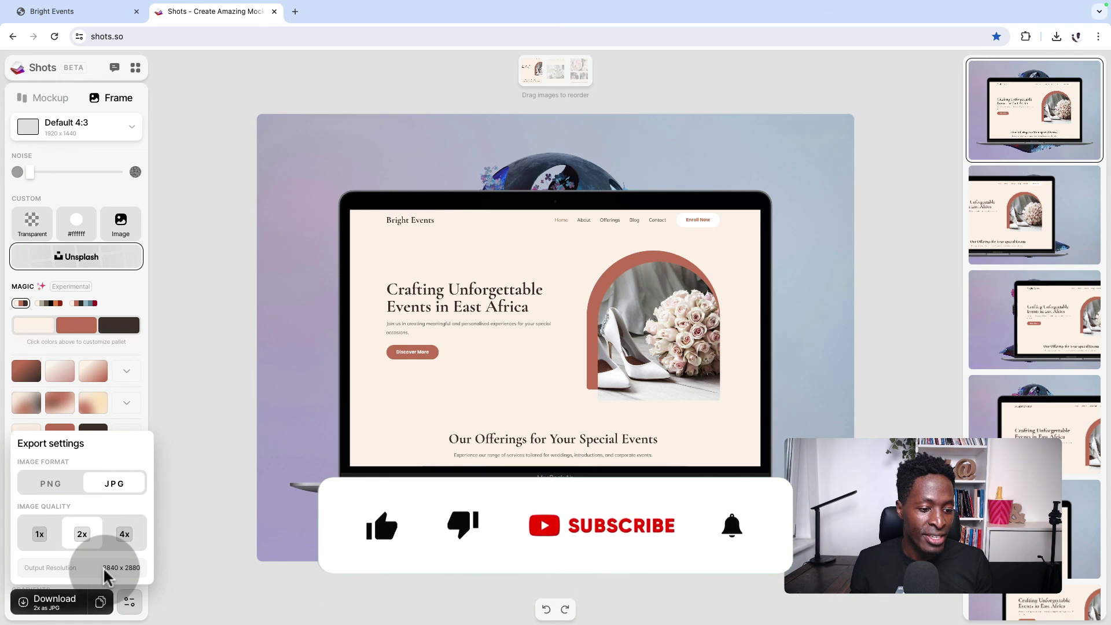
click(65, 608)
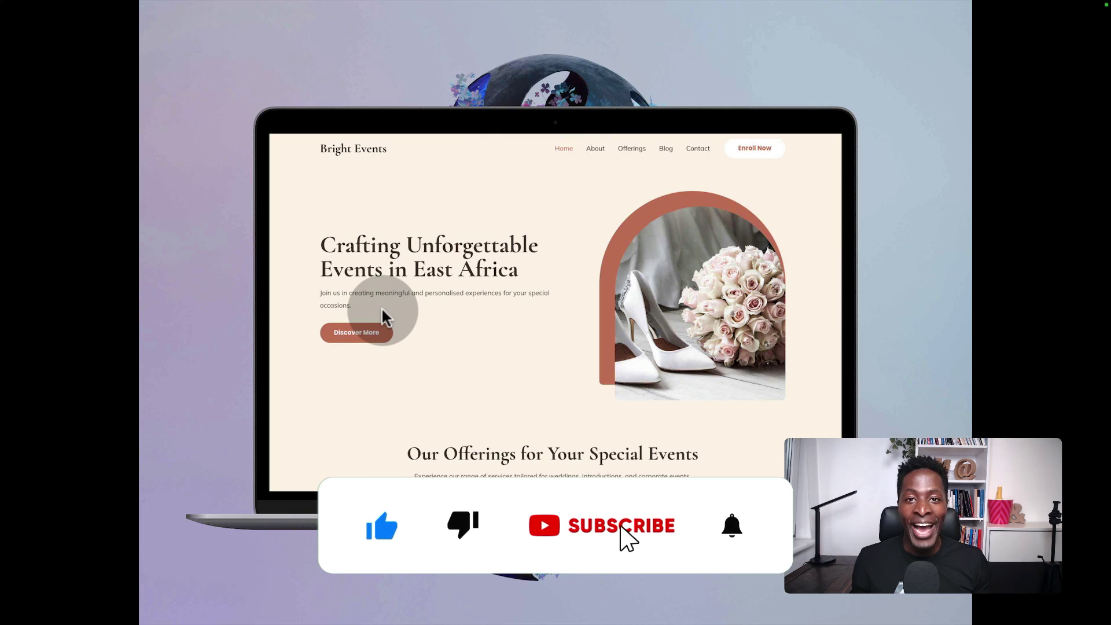